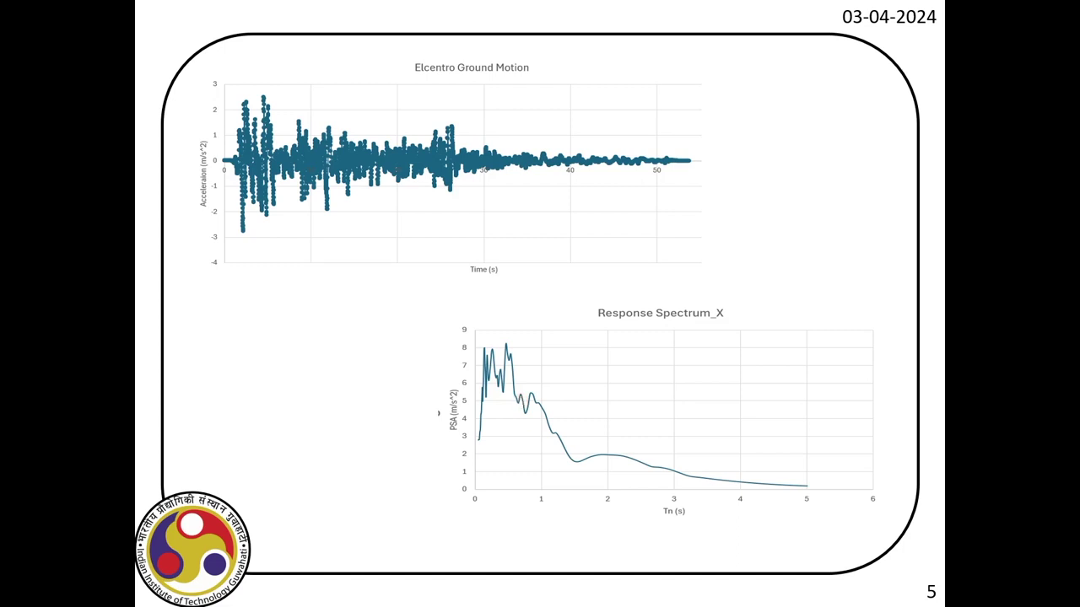
Leave the slide show, switch to ANSYS Workbench and add a Response Spectrum system linked to the Modal system's Solution cell
{"action": "key", "text": "Escape"}
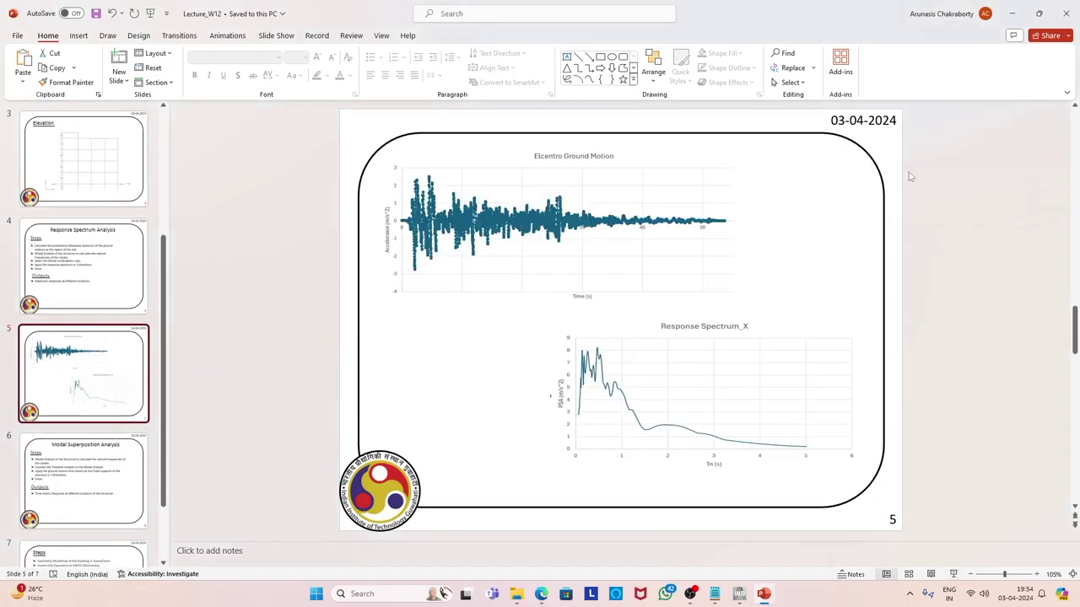
{"action": "left_click", "coordinate": [1012, 13]}
{"action": "left_click", "coordinate": [738, 595]}
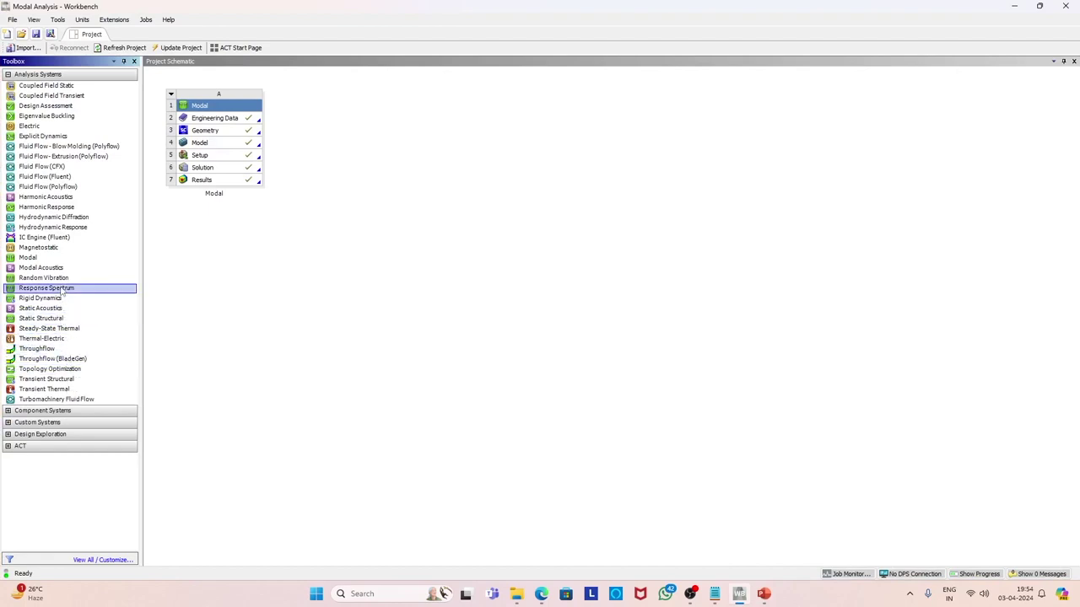
{"action": "left_click_drag", "start_coordinate": [62, 291], "coordinate": [210, 171]}
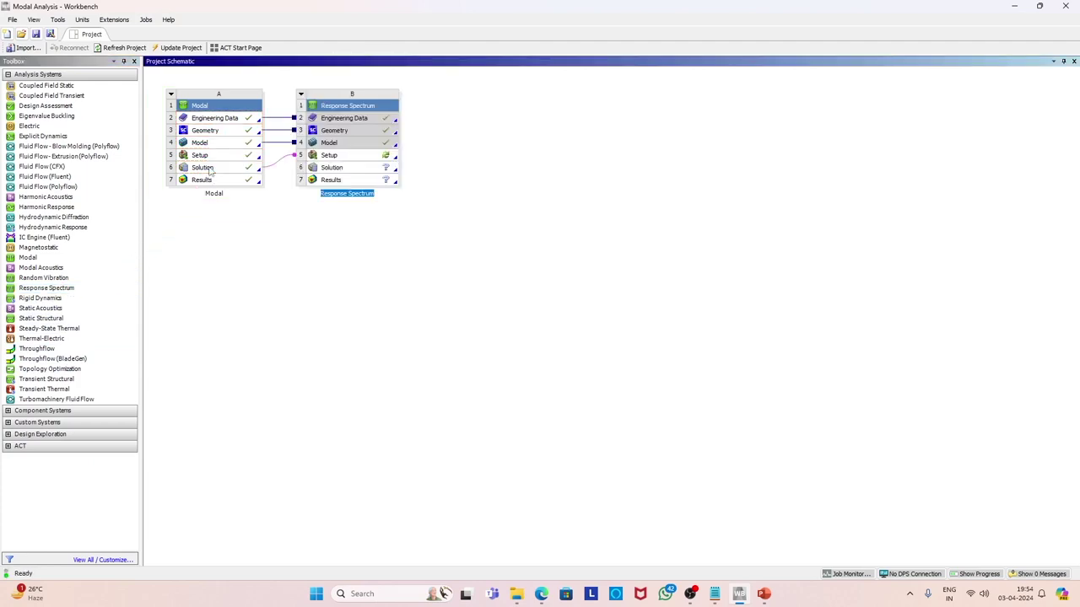
Open the Modal system's Model cell in Mechanical, dismiss the usage tips, set the isometric view and select the modal Solution (A6)
{"action": "left_click", "coordinate": [215, 146]}
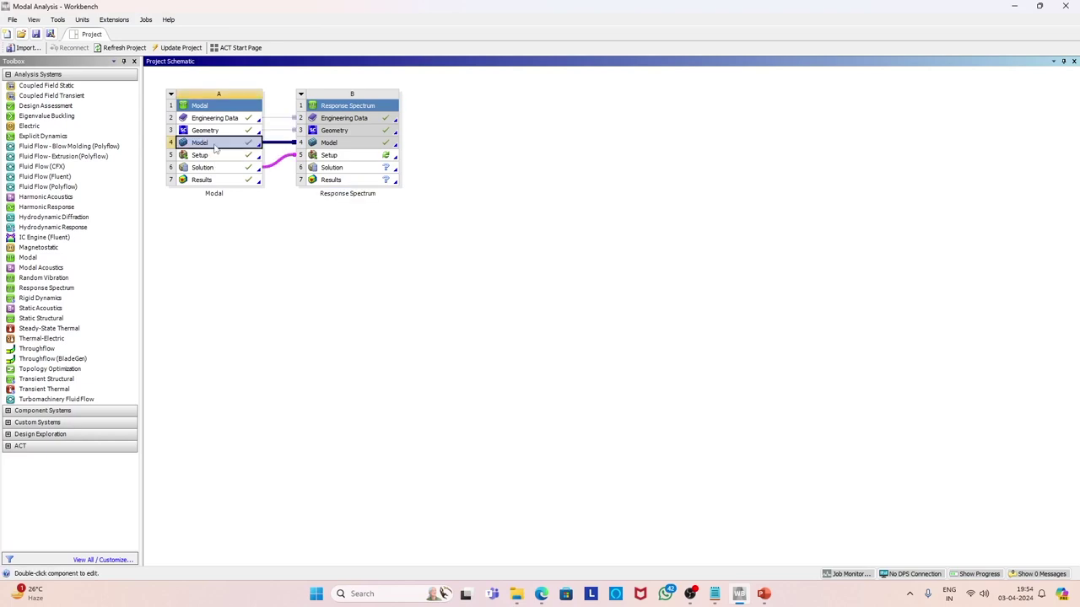
{"action": "right_click", "coordinate": [215, 148]}
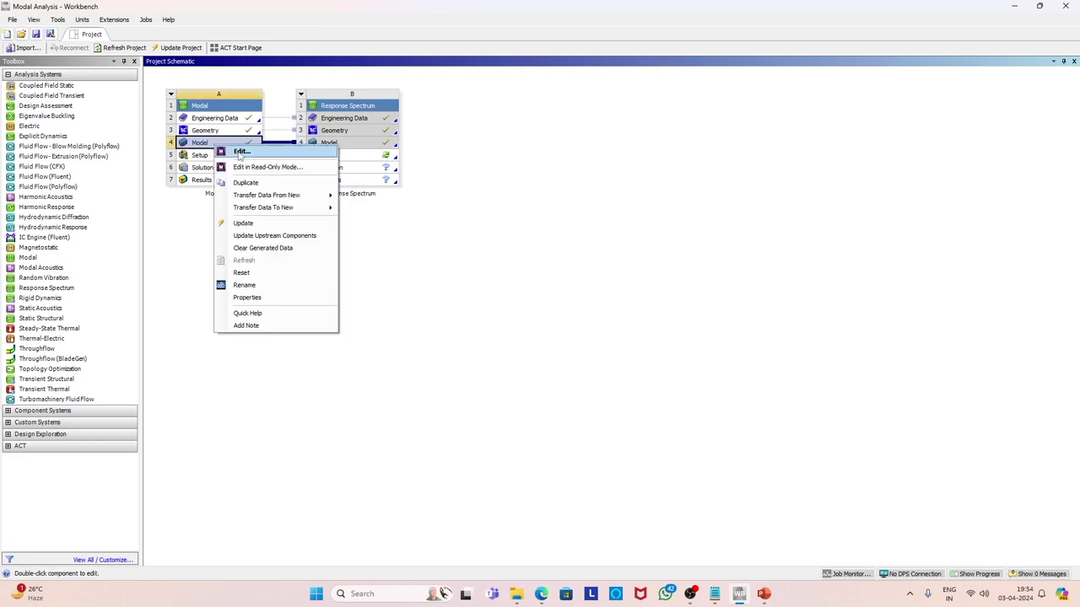
{"action": "left_click", "coordinate": [240, 152]}
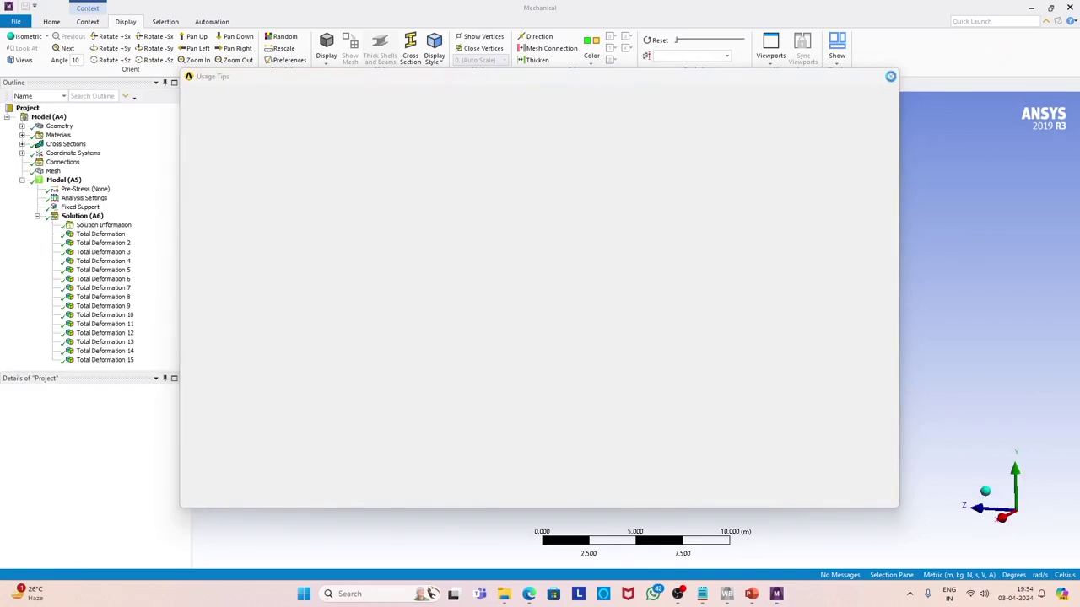
{"action": "left_click", "coordinate": [890, 78]}
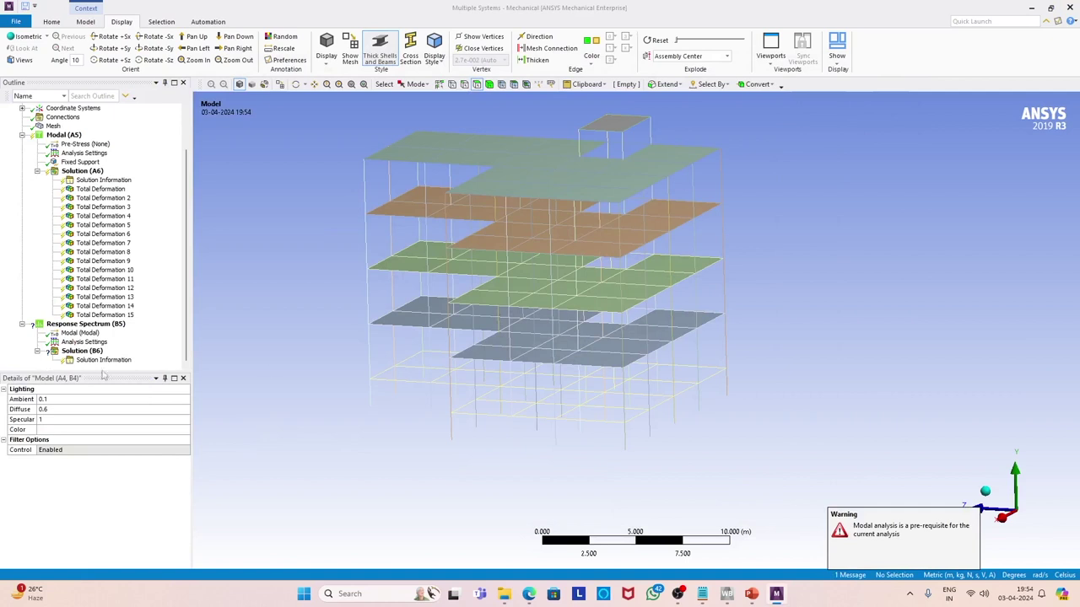
{"action": "left_click", "coordinate": [28, 37]}
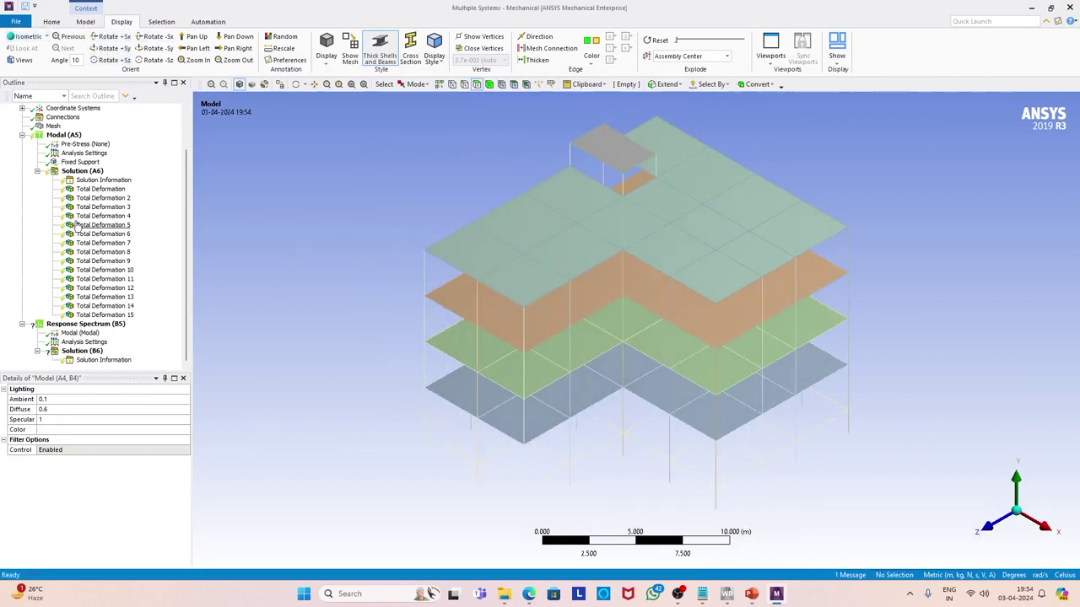
{"action": "left_click", "coordinate": [91, 172]}
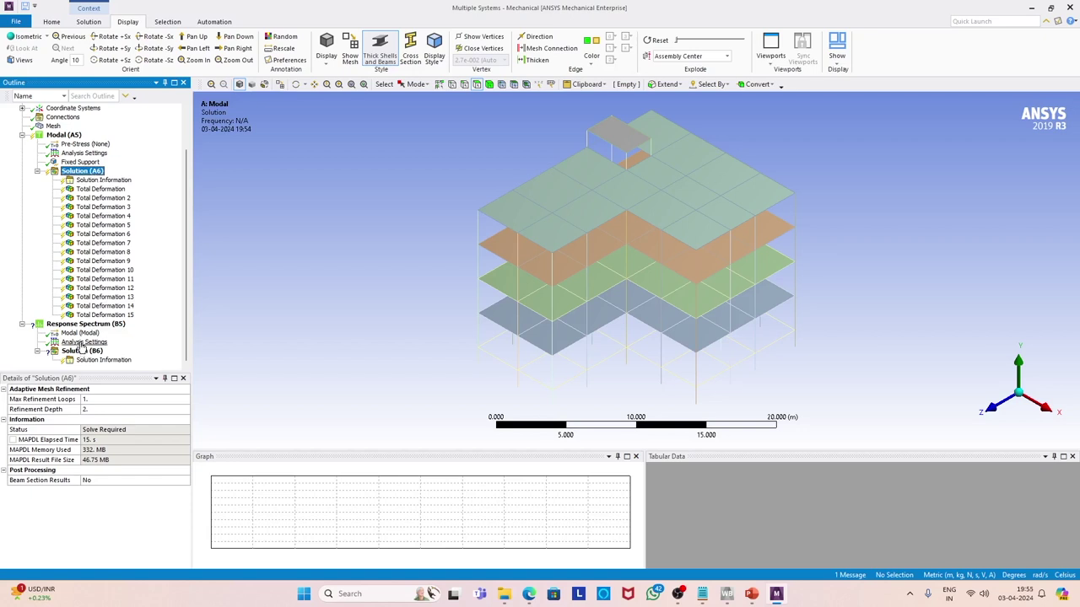
Insert an RS Acceleration load under Response Spectrum (B5) and rename it RS Acceleration X
{"action": "left_click", "coordinate": [86, 325]}
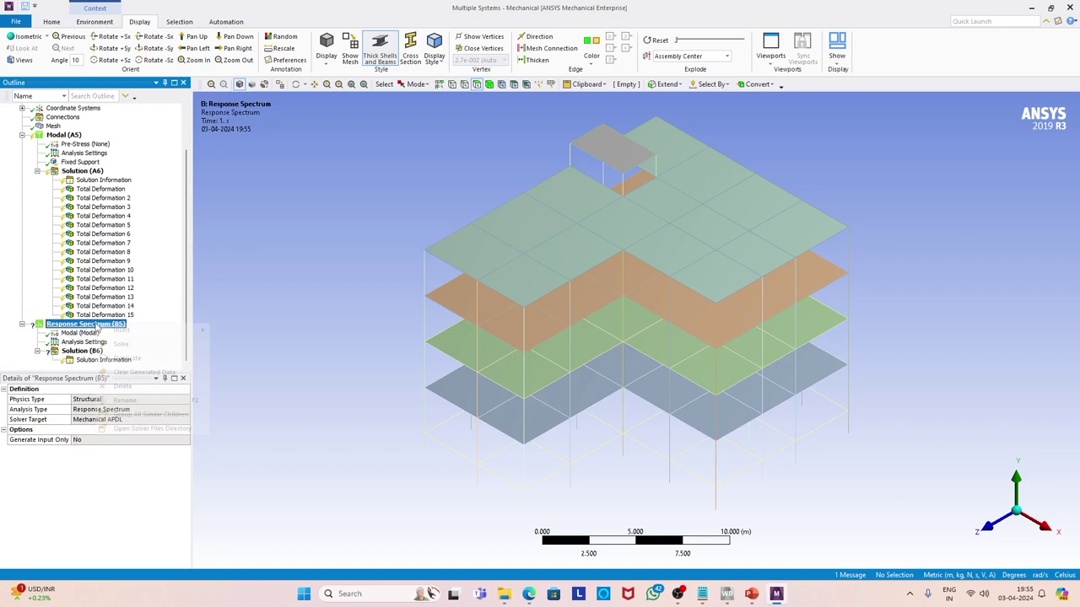
{"action": "right_click", "coordinate": [96, 328]}
{"action": "mouse_move", "coordinate": [116, 331]}
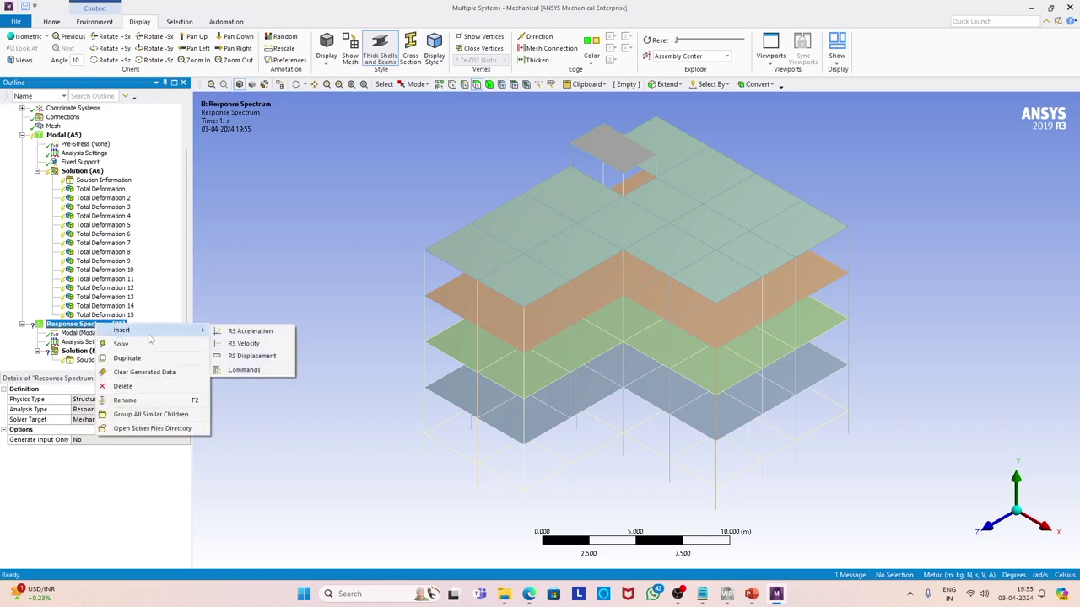
{"action": "left_click", "coordinate": [244, 331]}
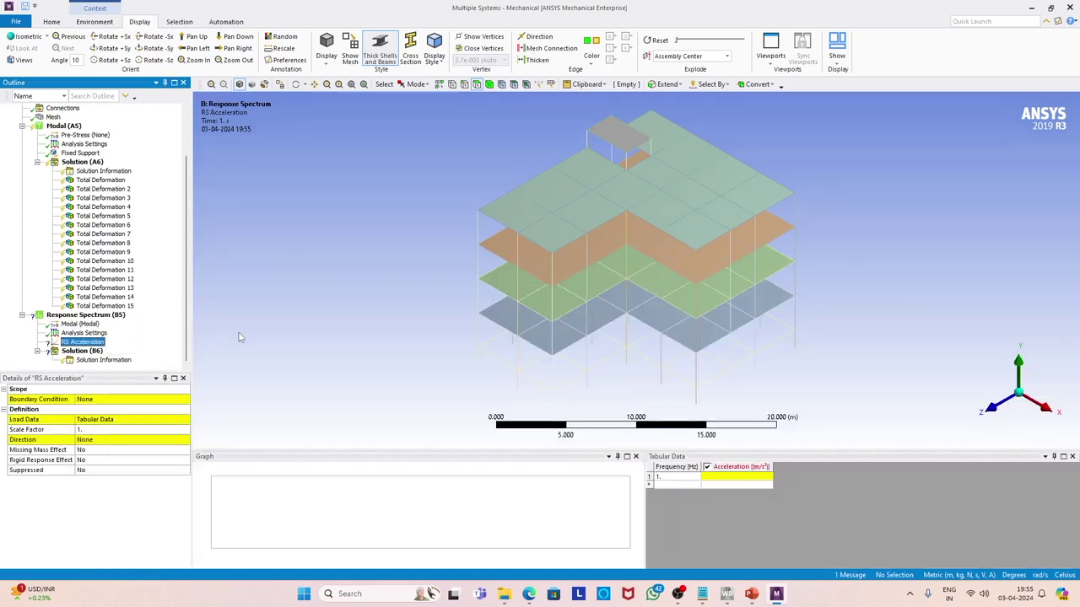
{"action": "left_click", "coordinate": [85, 342]}
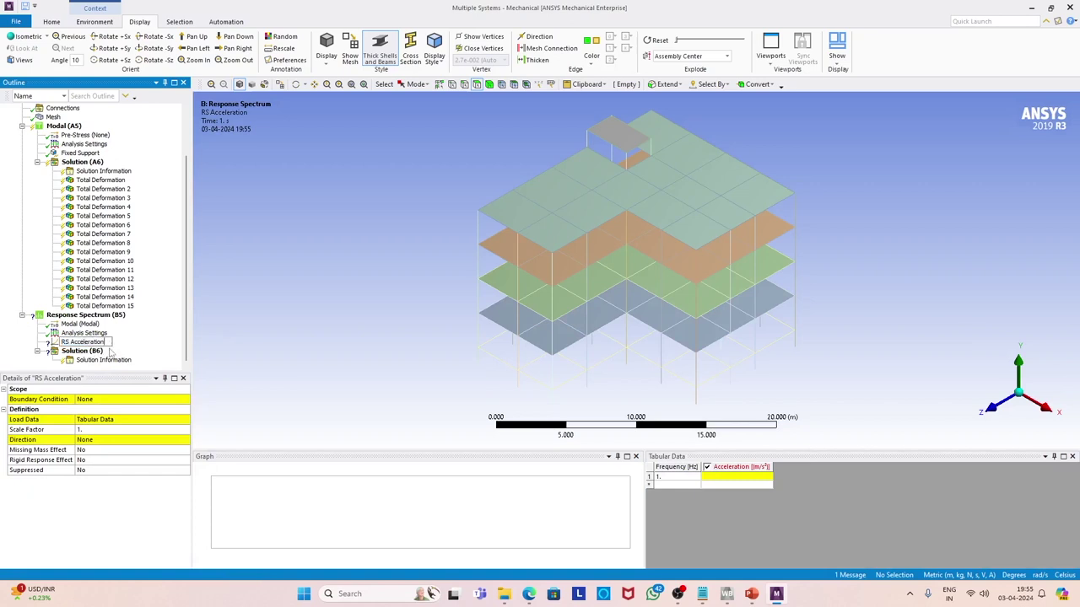
{"action": "type", "text": "X"}
{"action": "key", "text": "Return"}
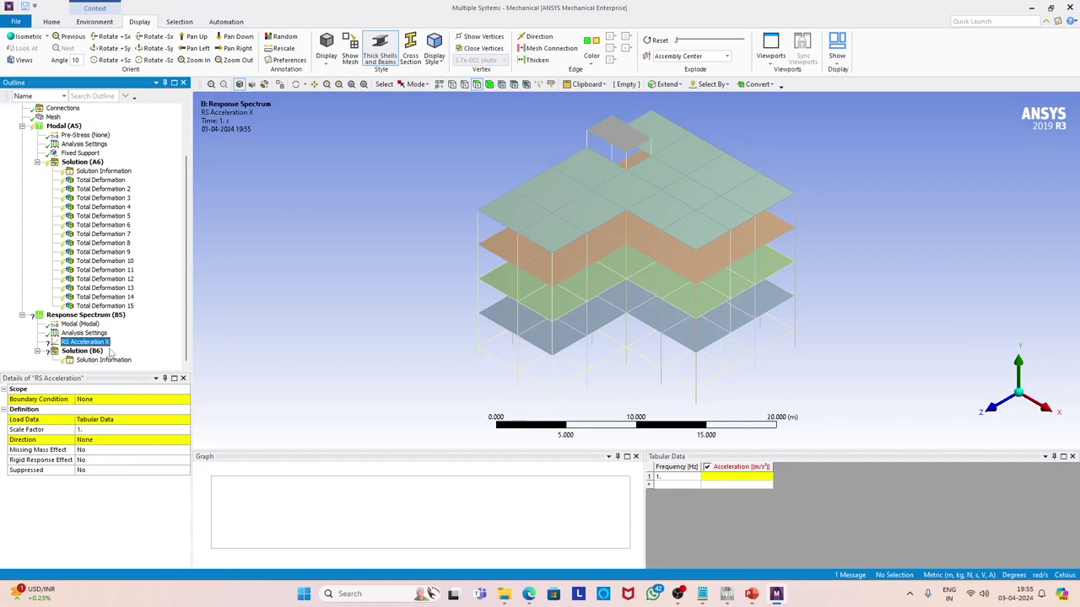
Switch to Notepad and copy all the two-column spectrum data in the RS_x file, from the last row up to the first
{"action": "left_click", "coordinate": [702, 594]}
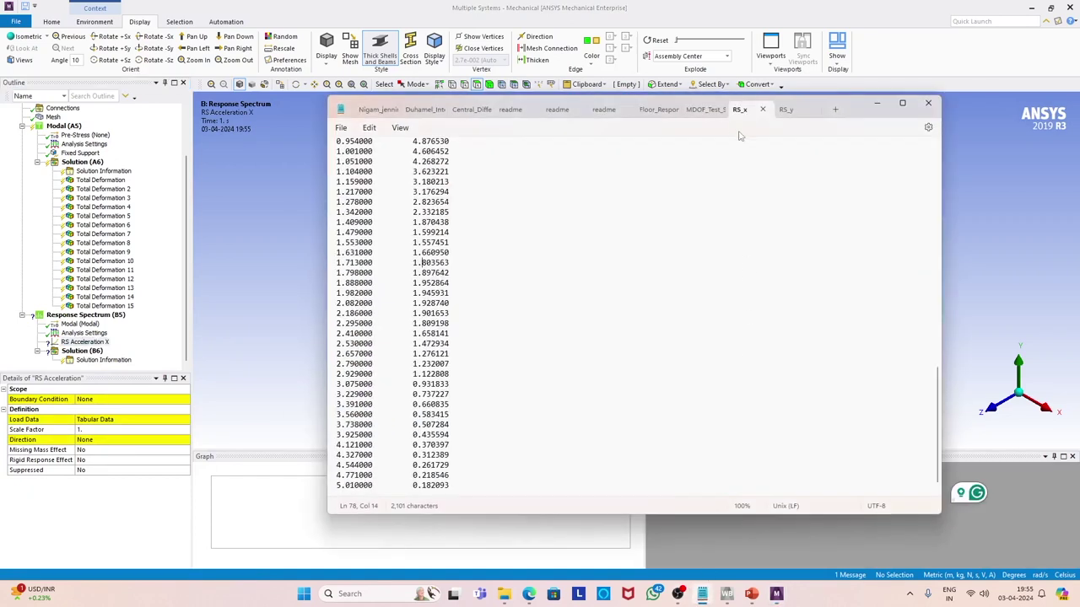
{"action": "scroll", "coordinate": [501, 353], "scroll_direction": "up", "scroll_amount": 2}
{"action": "scroll", "coordinate": [501, 355], "scroll_direction": "down", "scroll_amount": 3}
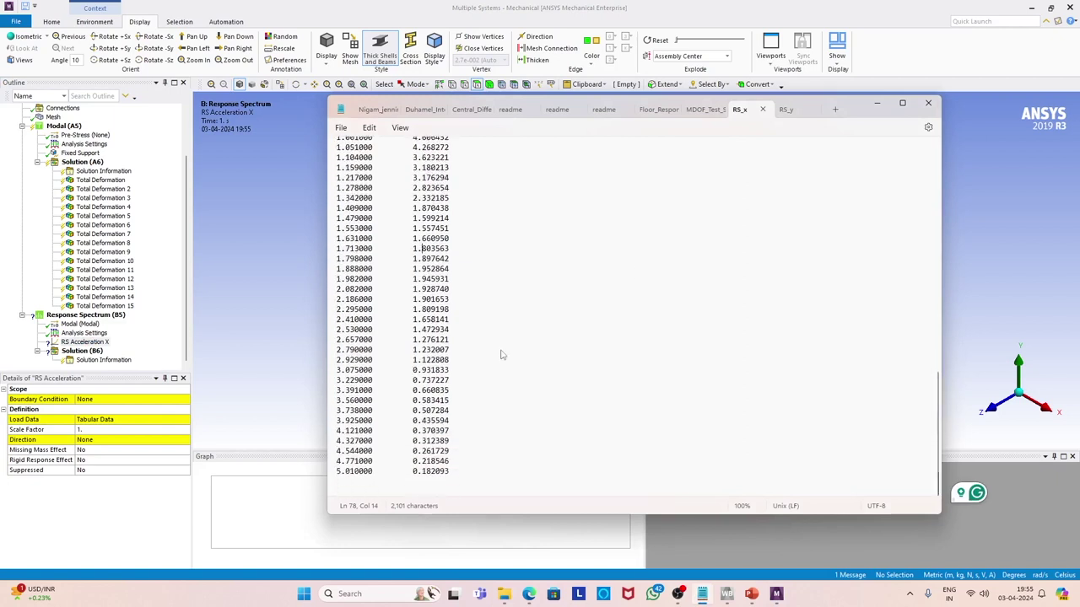
{"action": "left_click", "coordinate": [455, 473]}
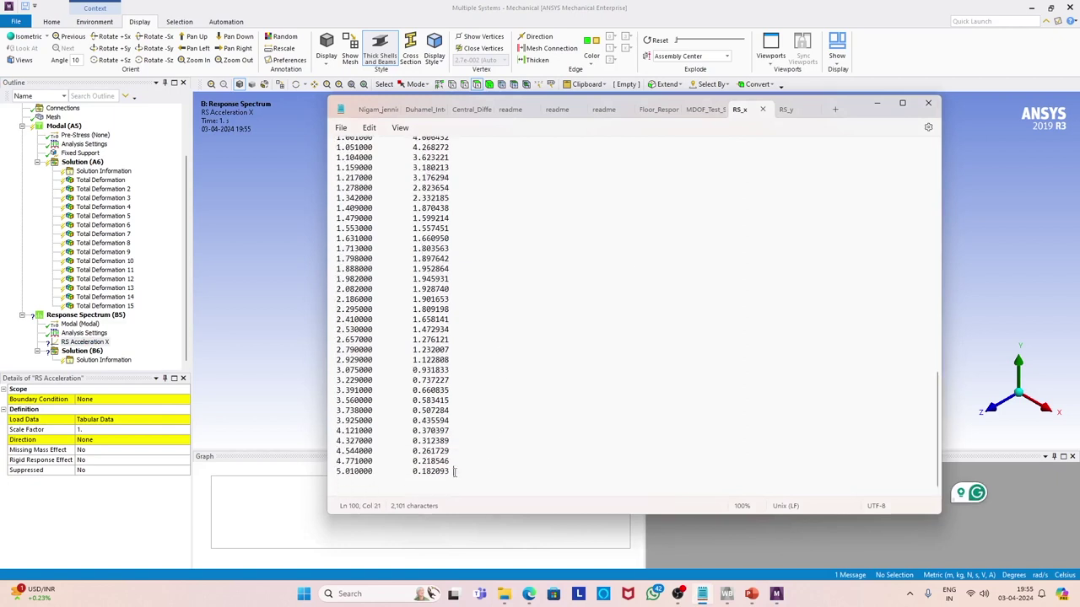
{"action": "scroll", "coordinate": [438, 447], "scroll_direction": "up", "scroll_amount": 4}
{"action": "scroll", "coordinate": [439, 447], "scroll_direction": "up", "scroll_amount": 15}
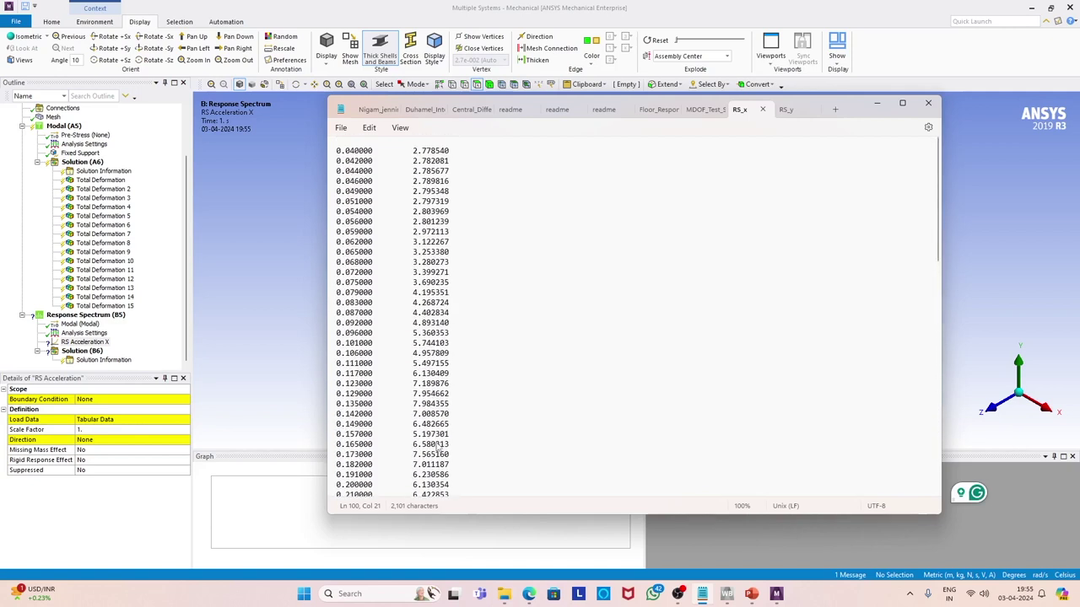
{"action": "left_click", "coordinate": [338, 148], "text": "shift"}
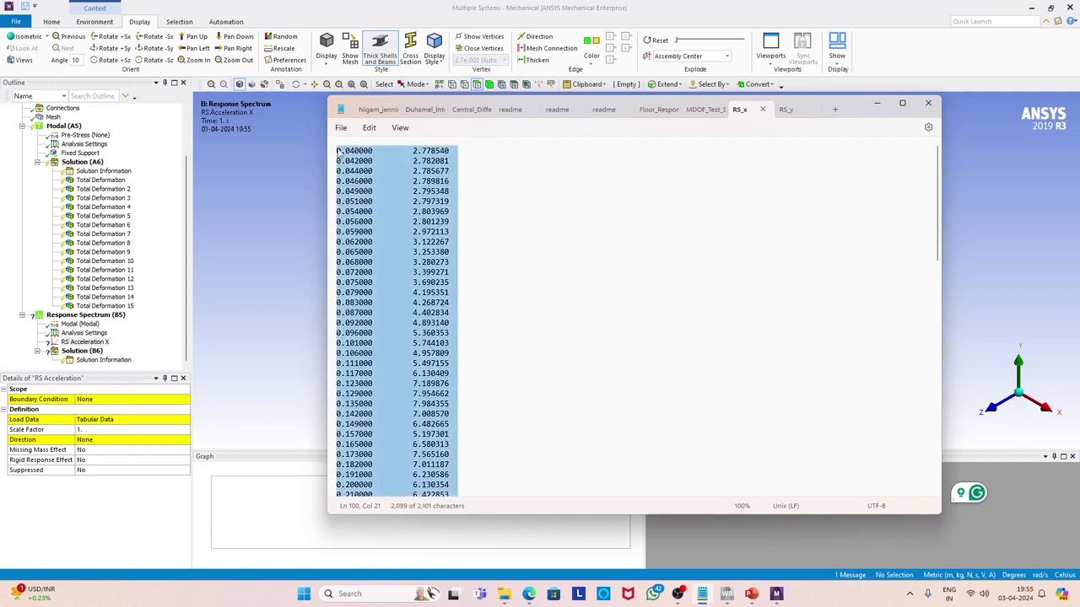
Return to Mechanical and paste the copied RS_x data into the load's frequency and acceleration table, starting at the first frequency cell
{"action": "left_click", "coordinate": [877, 102]}
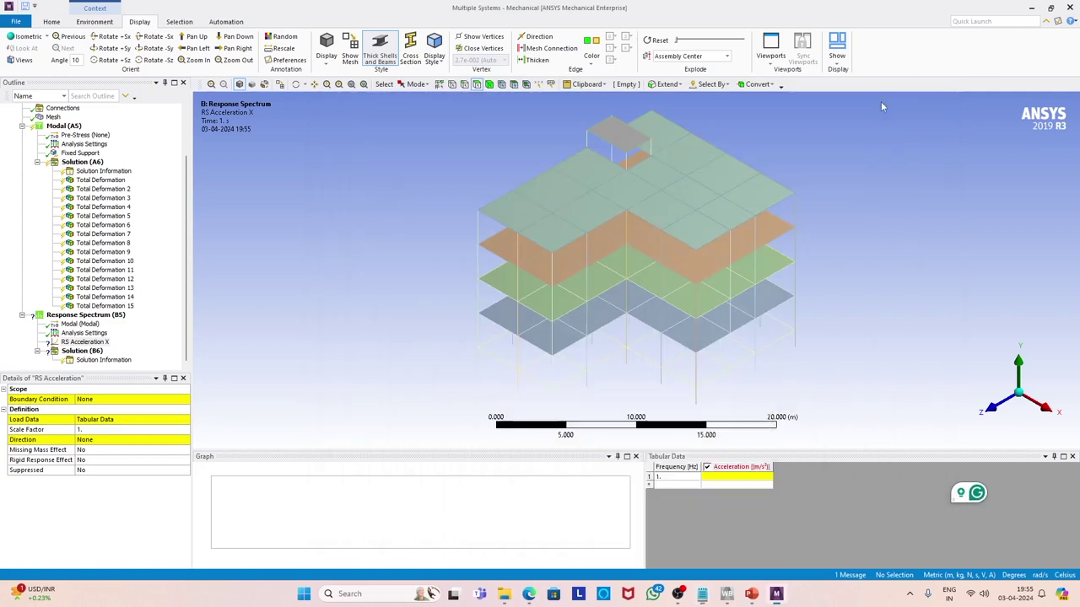
{"action": "left_click", "coordinate": [675, 479]}
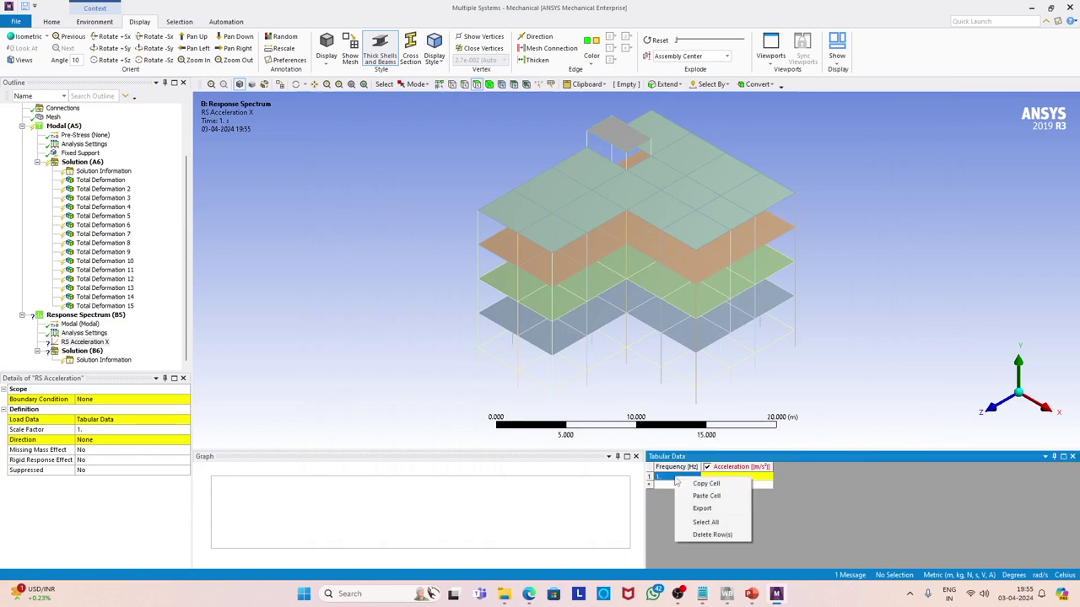
{"action": "left_click", "coordinate": [704, 498]}
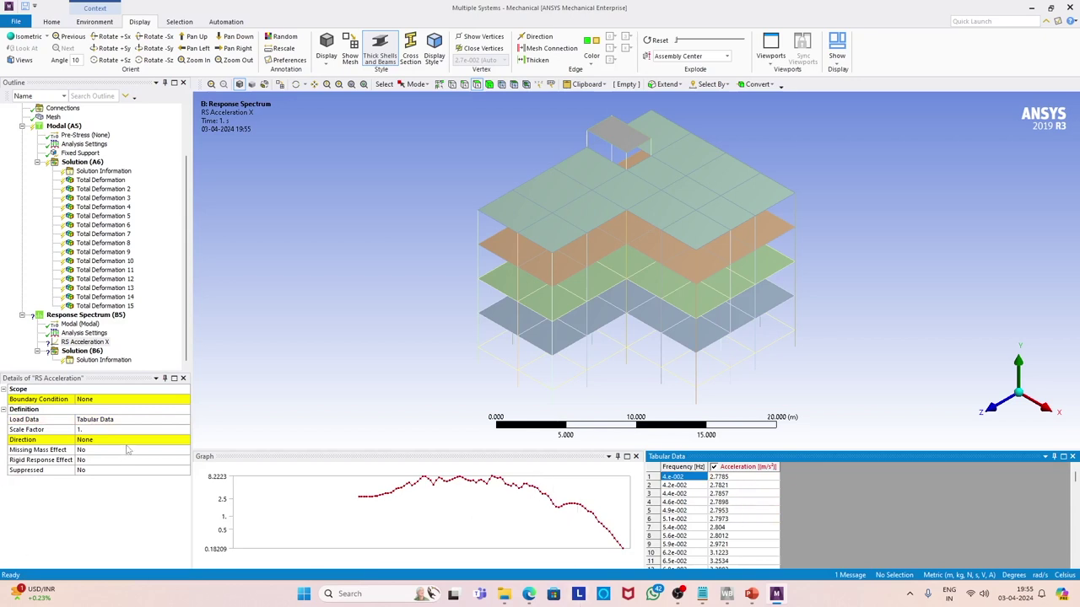
Set the RS Acceleration X load's boundary condition to All Supports and its direction to X Axis
{"action": "left_click", "coordinate": [168, 401]}
{"action": "left_click", "coordinate": [185, 400]}
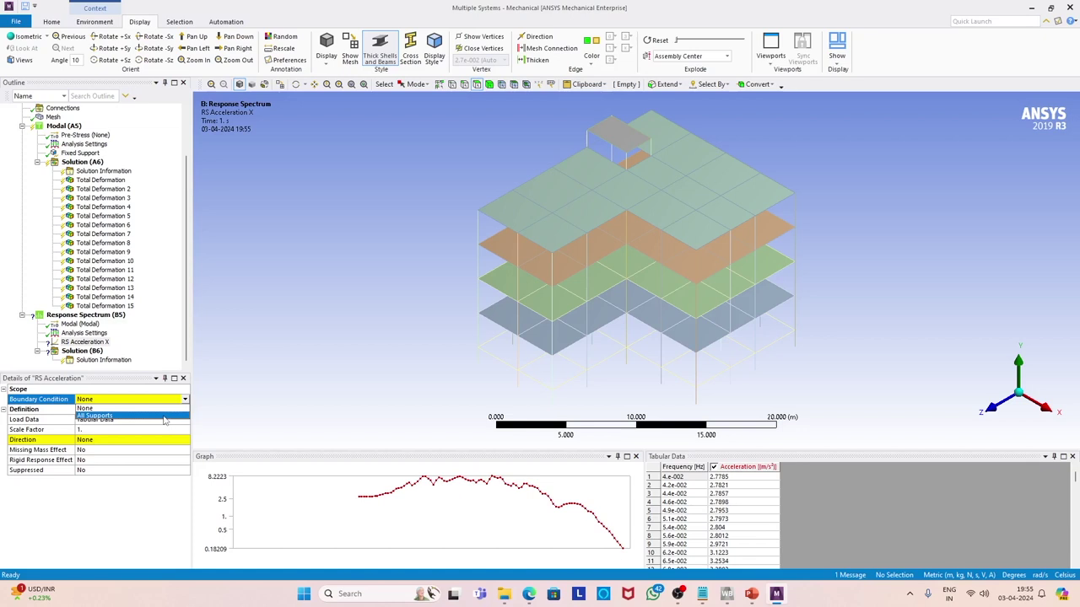
{"action": "left_click", "coordinate": [99, 417]}
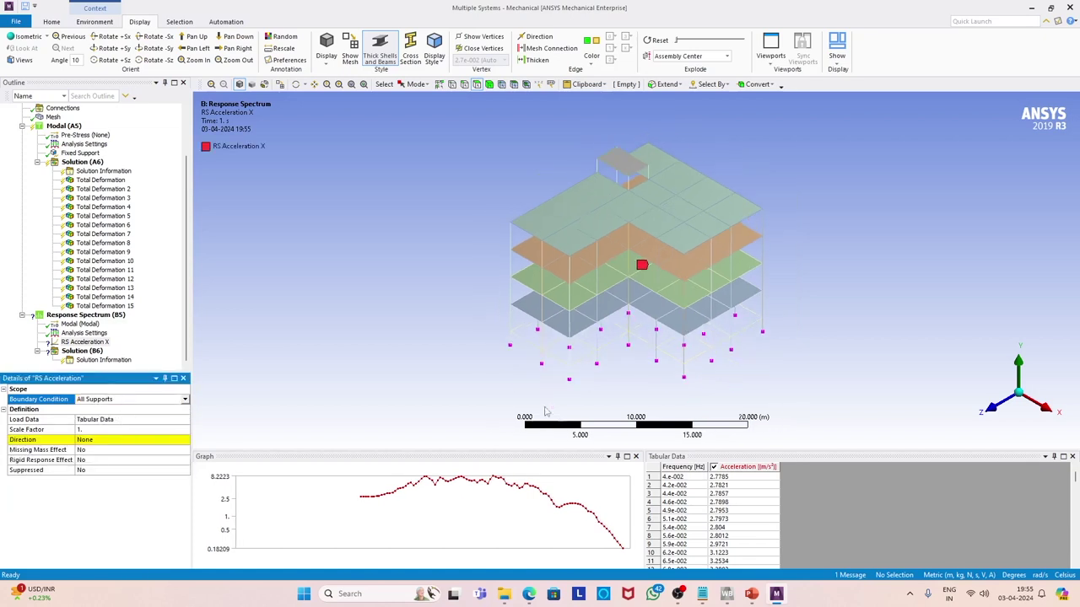
{"action": "scroll", "coordinate": [545, 384], "scroll_direction": "down", "scroll_amount": 2}
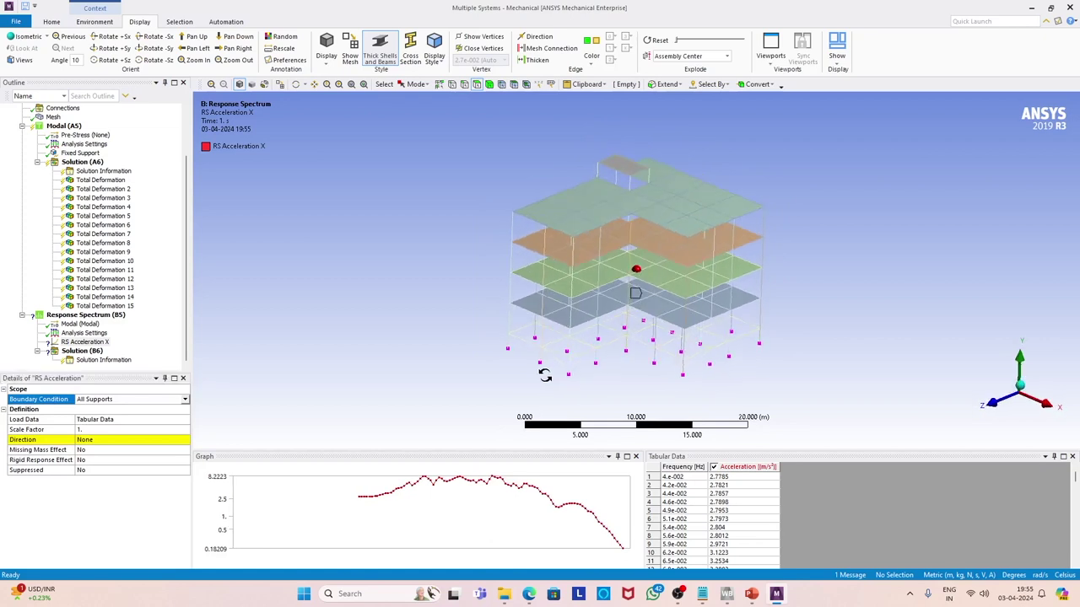
{"action": "left_click", "coordinate": [84, 440]}
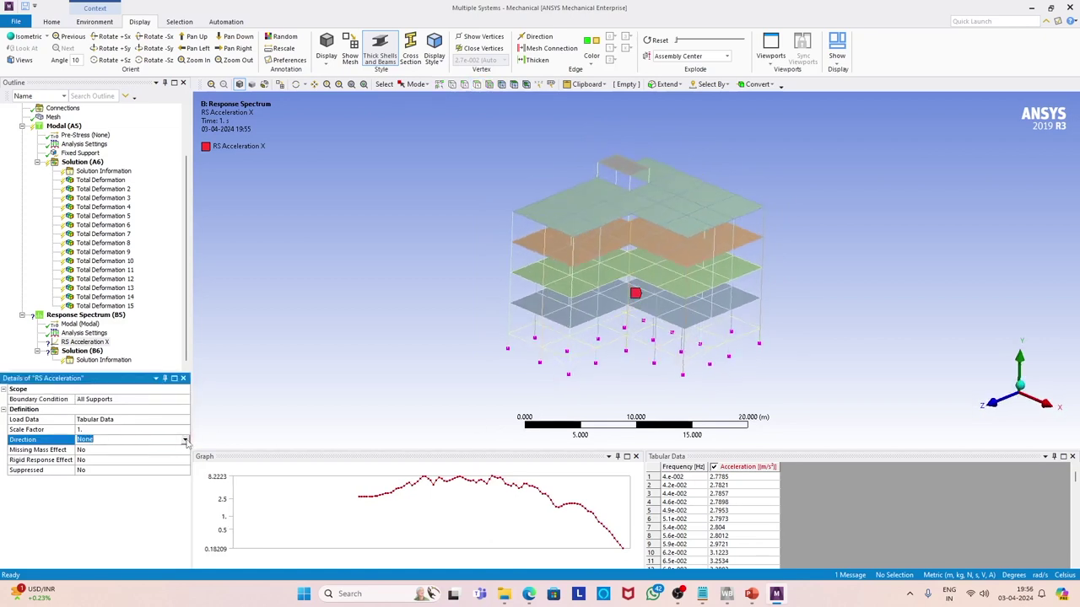
{"action": "left_click", "coordinate": [184, 441]}
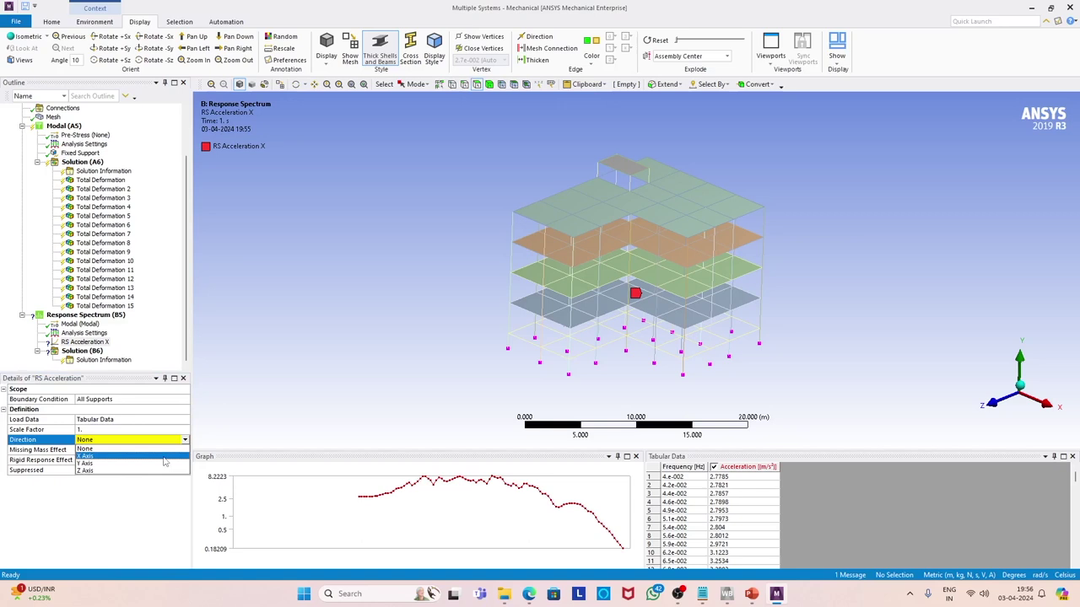
{"action": "left_click", "coordinate": [163, 456]}
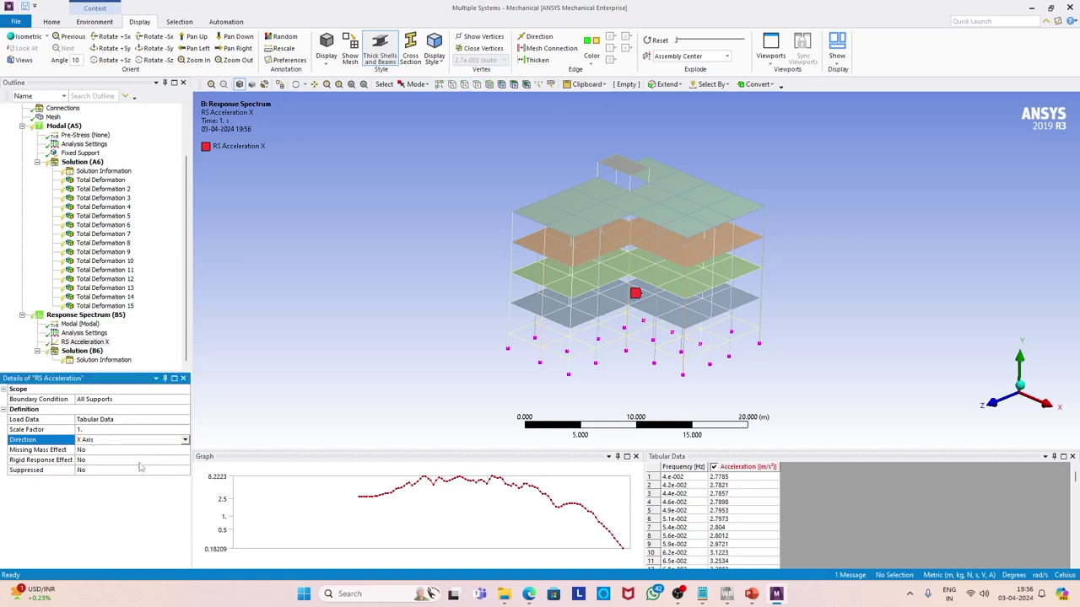
{"action": "left_click", "coordinate": [84, 342]}
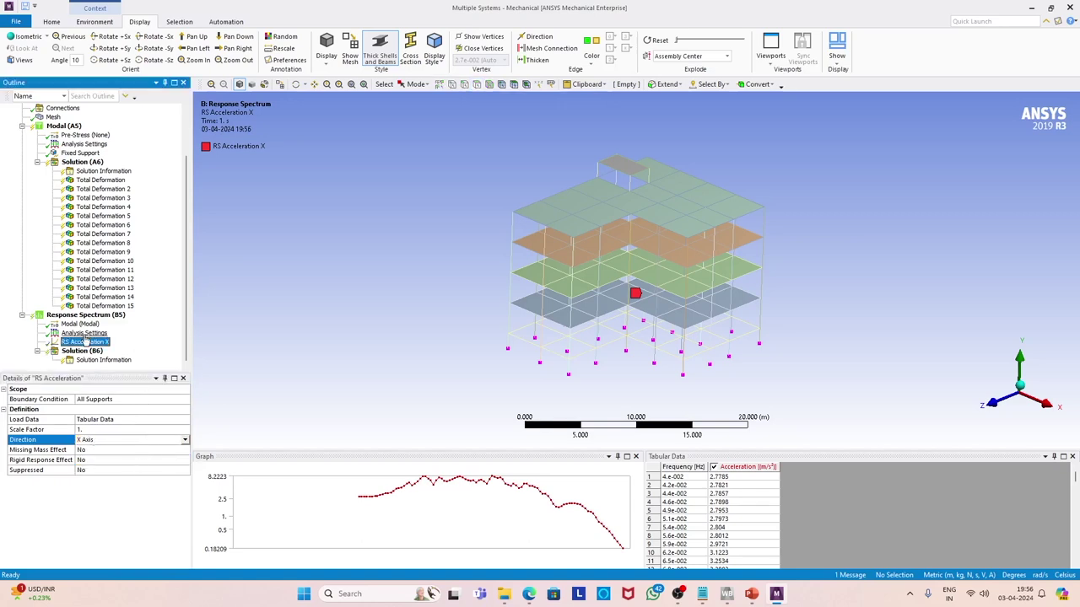
Insert a second RS Acceleration load under Response Spectrum (B5)
{"action": "left_click", "coordinate": [94, 315]}
{"action": "right_click", "coordinate": [101, 316]}
{"action": "mouse_move", "coordinate": [154, 326]}
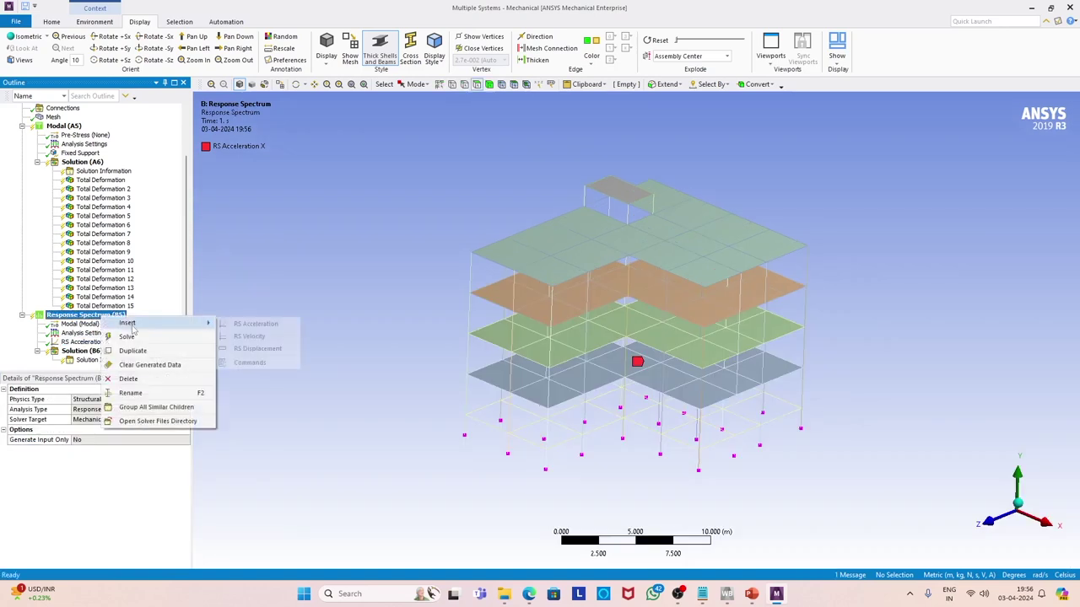
{"action": "left_click", "coordinate": [245, 325]}
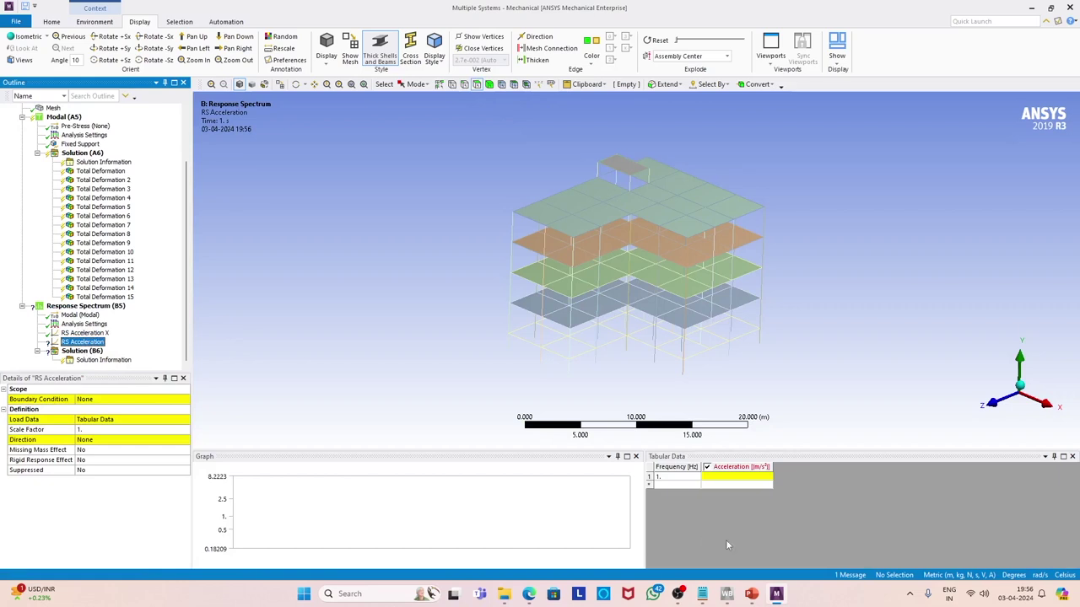
Switch to Notepad and copy all the two-column spectrum data in the RS_y file, from the last row up to the first
{"action": "left_click", "coordinate": [703, 594]}
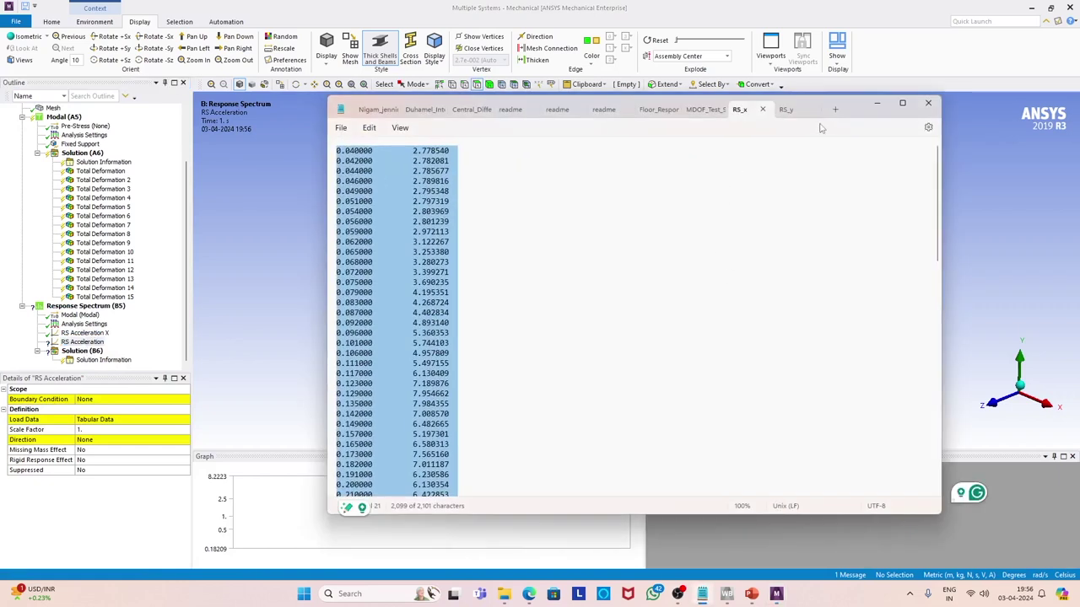
{"action": "left_click", "coordinate": [787, 109]}
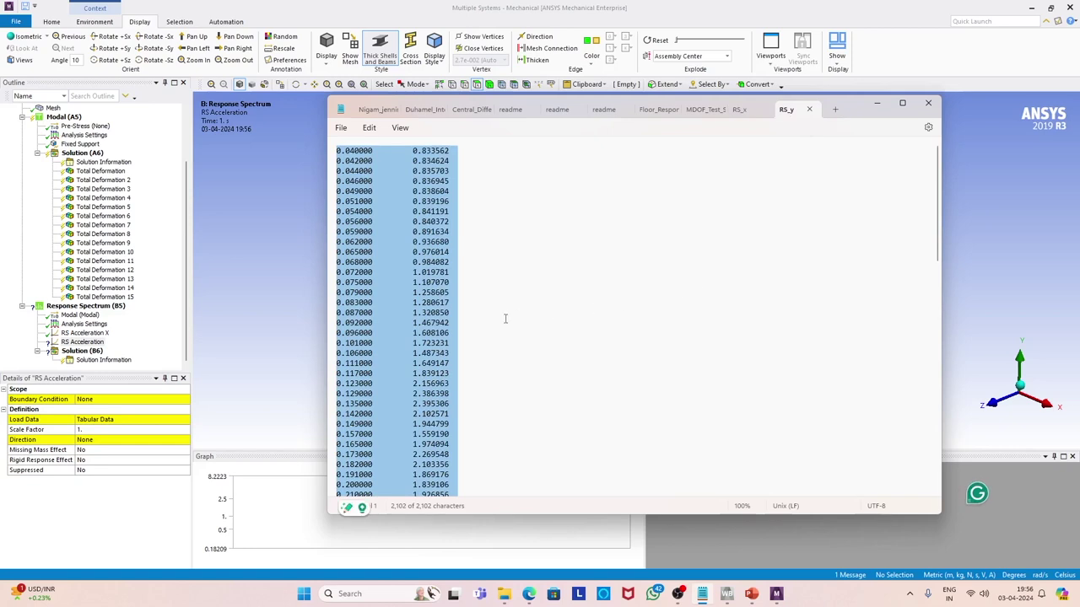
{"action": "scroll", "coordinate": [502, 327], "scroll_direction": "down", "scroll_amount": 7}
{"action": "scroll", "coordinate": [502, 327], "scroll_direction": "down", "scroll_amount": 12}
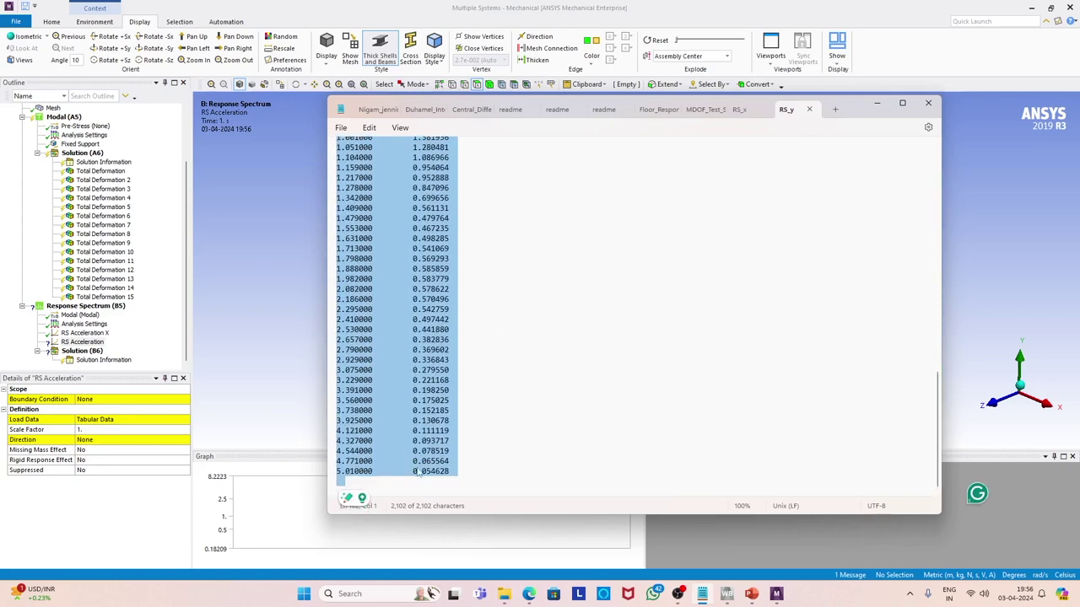
{"action": "left_click", "coordinate": [454, 475]}
{"action": "scroll", "coordinate": [452, 474], "scroll_direction": "up", "scroll_amount": 20}
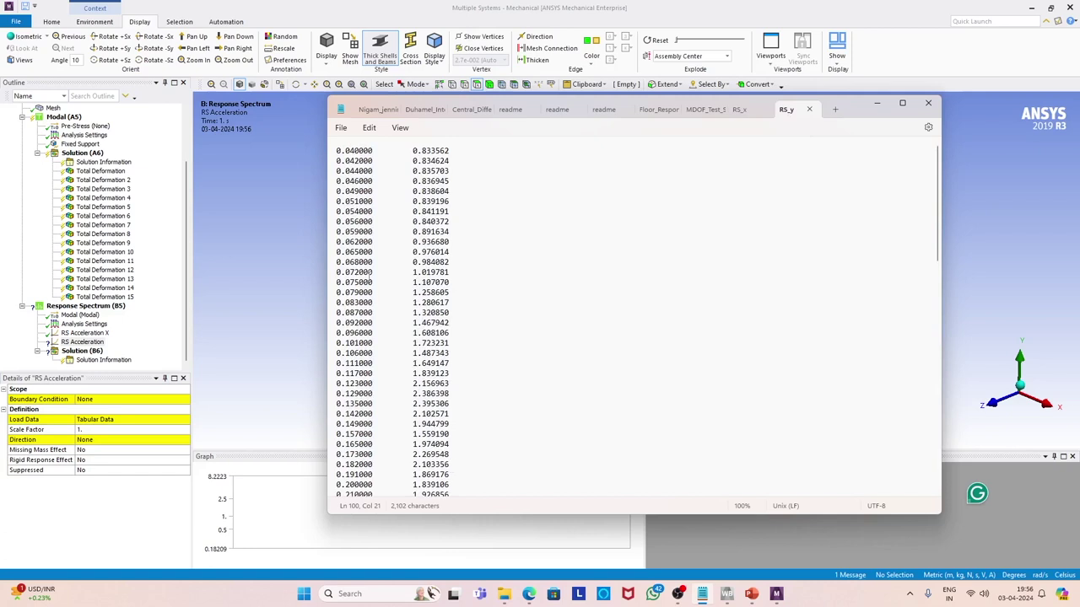
{"action": "left_click", "coordinate": [339, 151], "text": "shift"}
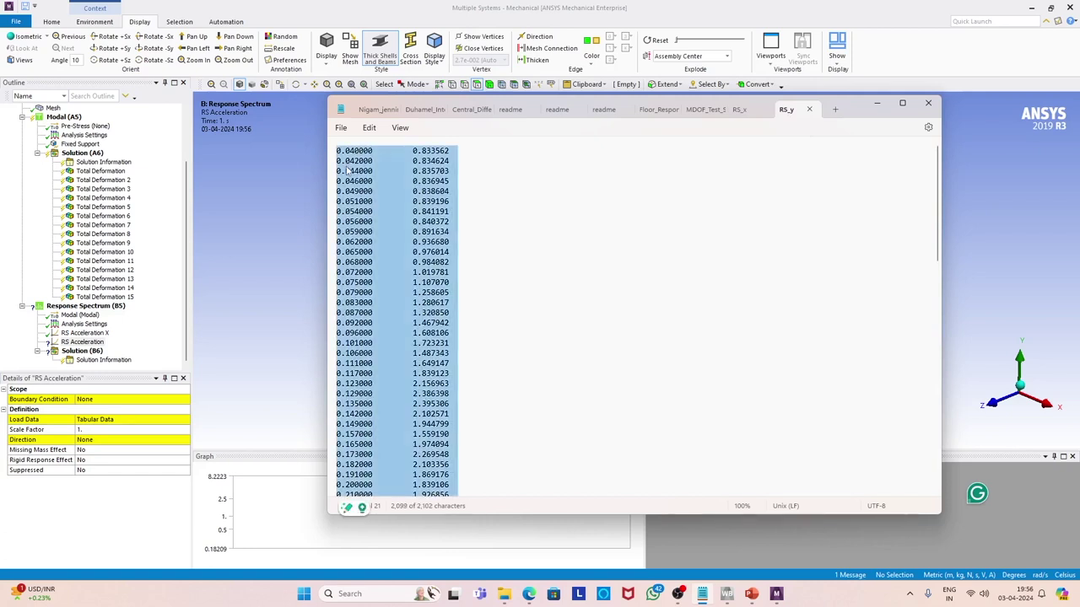
Return to Mechanical and paste the copied RS_y data into the second RS Acceleration load's table, starting at the first frequency cell
{"action": "left_click", "coordinate": [877, 103]}
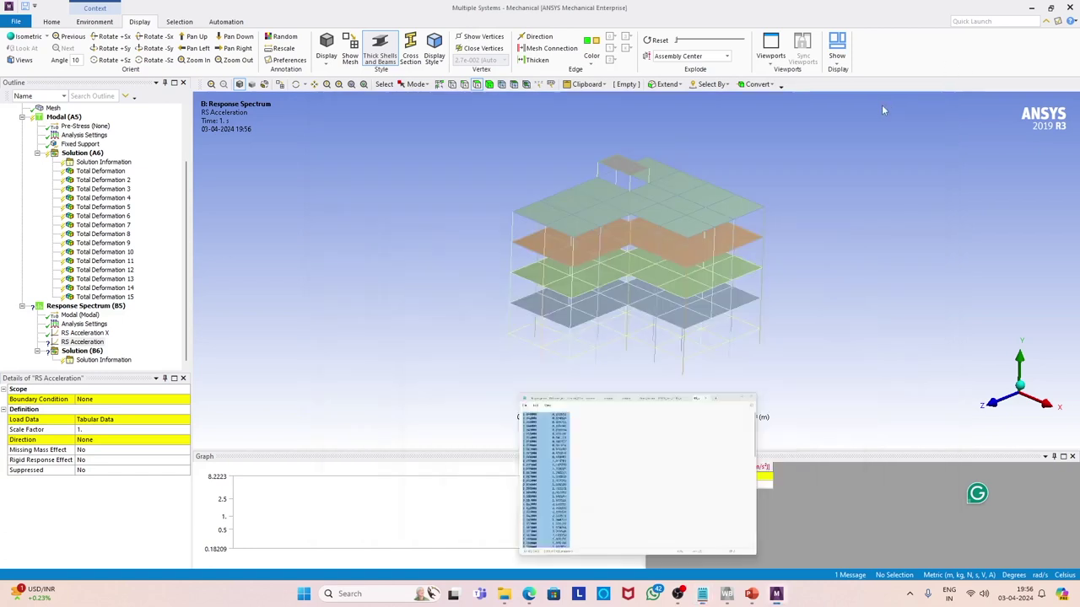
{"action": "left_click", "coordinate": [97, 359]}
{"action": "left_click", "coordinate": [94, 344]}
{"action": "left_click", "coordinate": [666, 478]}
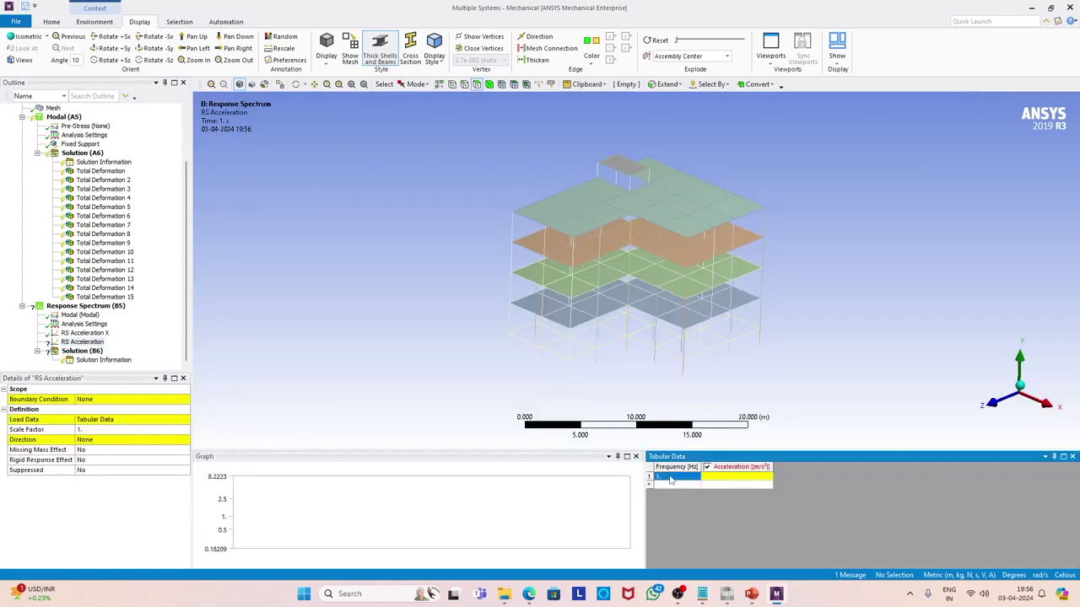
{"action": "right_click", "coordinate": [666, 478]}
{"action": "left_click", "coordinate": [697, 498]}
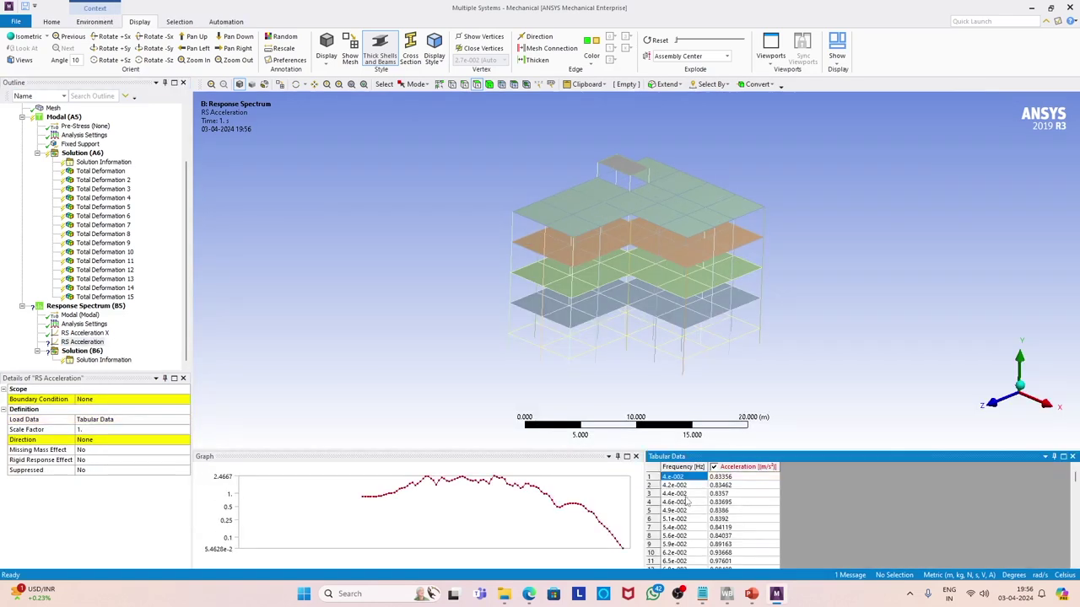
Set the second RS Acceleration load's boundary condition to All Supports and its direction to Y Axis
{"action": "left_click", "coordinate": [164, 400]}
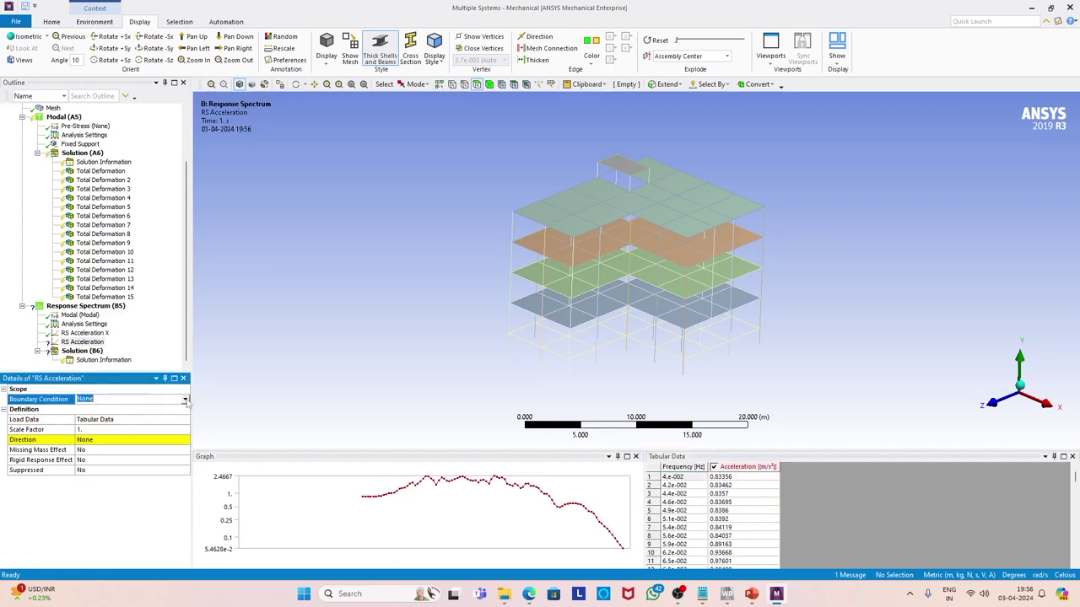
{"action": "left_click", "coordinate": [184, 401]}
{"action": "left_click", "coordinate": [94, 416]}
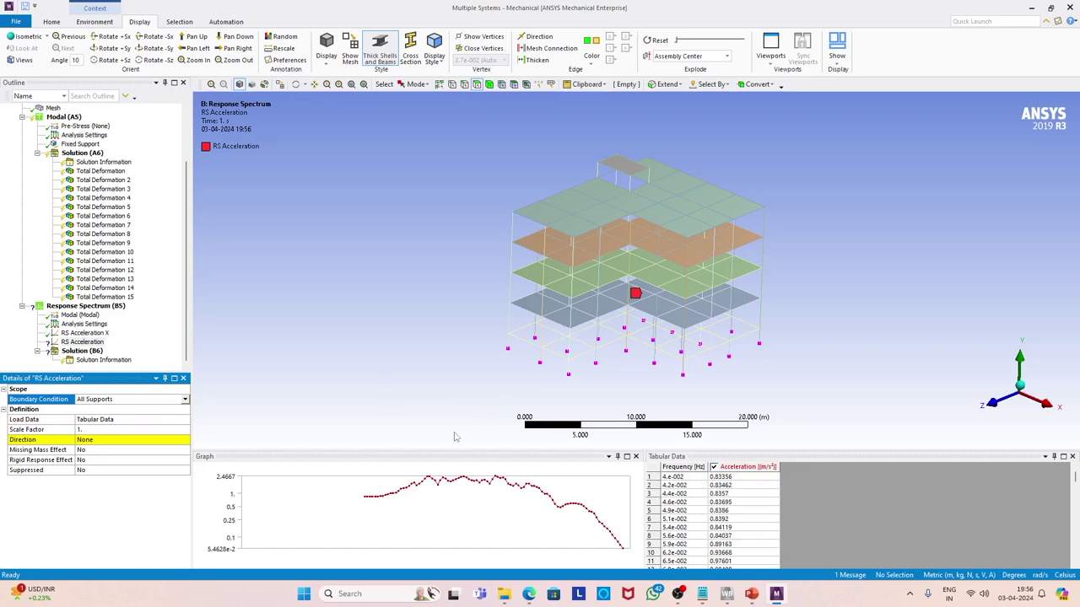
{"action": "left_click", "coordinate": [124, 441]}
{"action": "left_click", "coordinate": [184, 441]}
{"action": "left_click", "coordinate": [148, 467]}
Rename the second RS Acceleration load as RS Acceleration Y
{"action": "left_click", "coordinate": [94, 343]}
{"action": "left_click", "coordinate": [101, 343]}
{"action": "left_click", "coordinate": [109, 343]}
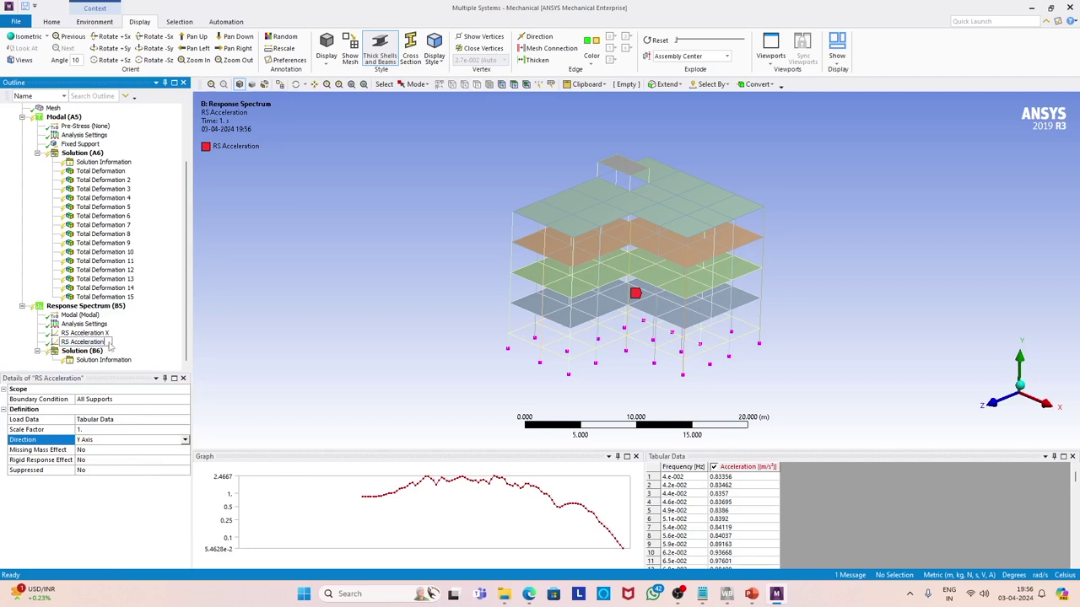
{"action": "type", "text": "Y"}
{"action": "key", "text": "Return"}
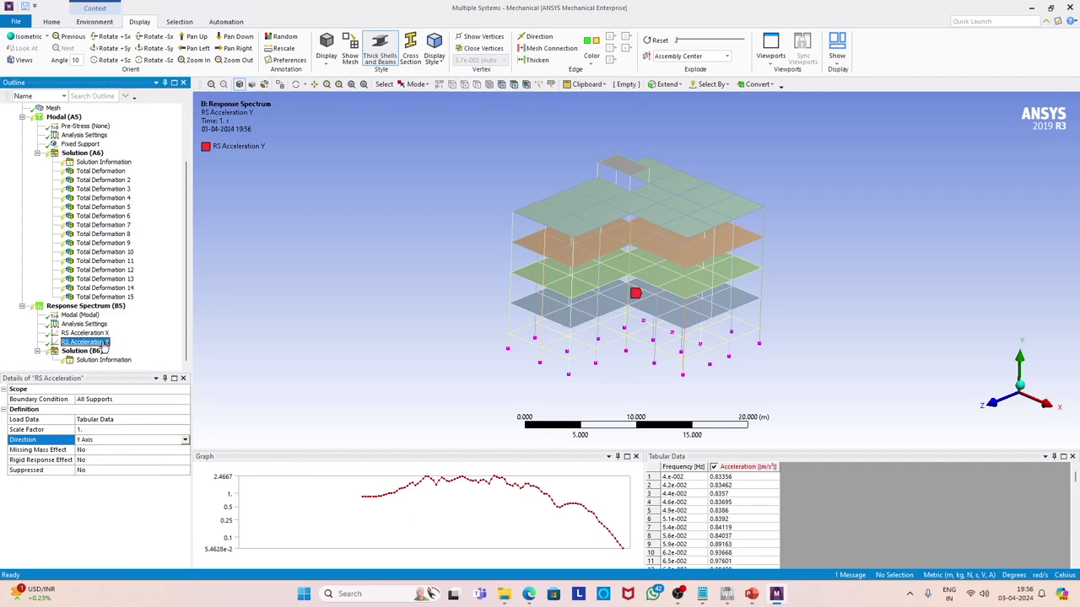
Duplicate the RS Acceleration Y load and rename the copy as RS Acceleration Z
{"action": "right_click", "coordinate": [105, 346]}
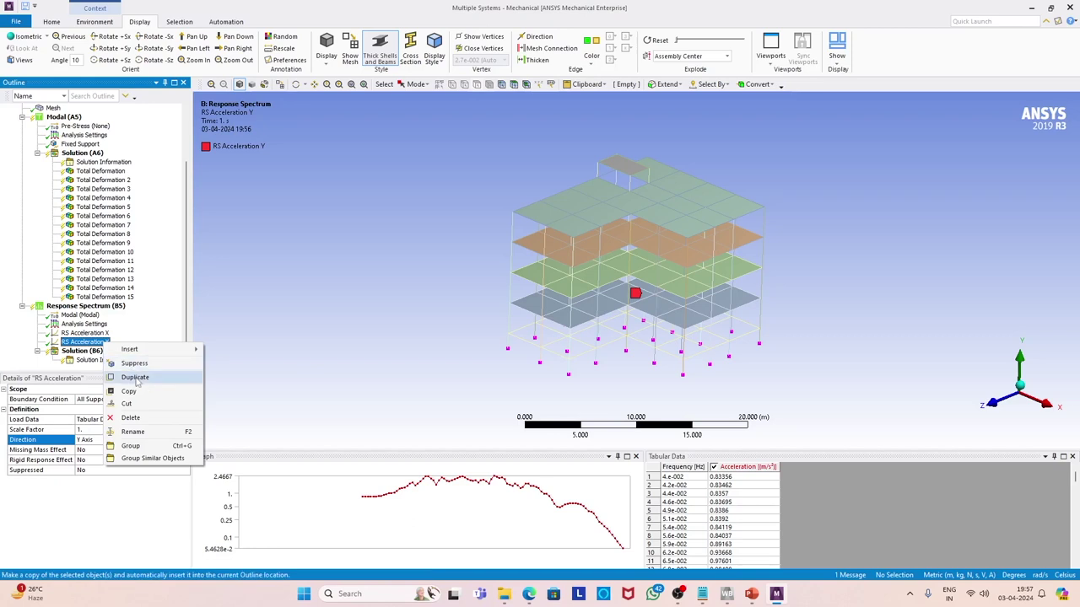
{"action": "mouse_move", "coordinate": [133, 353]}
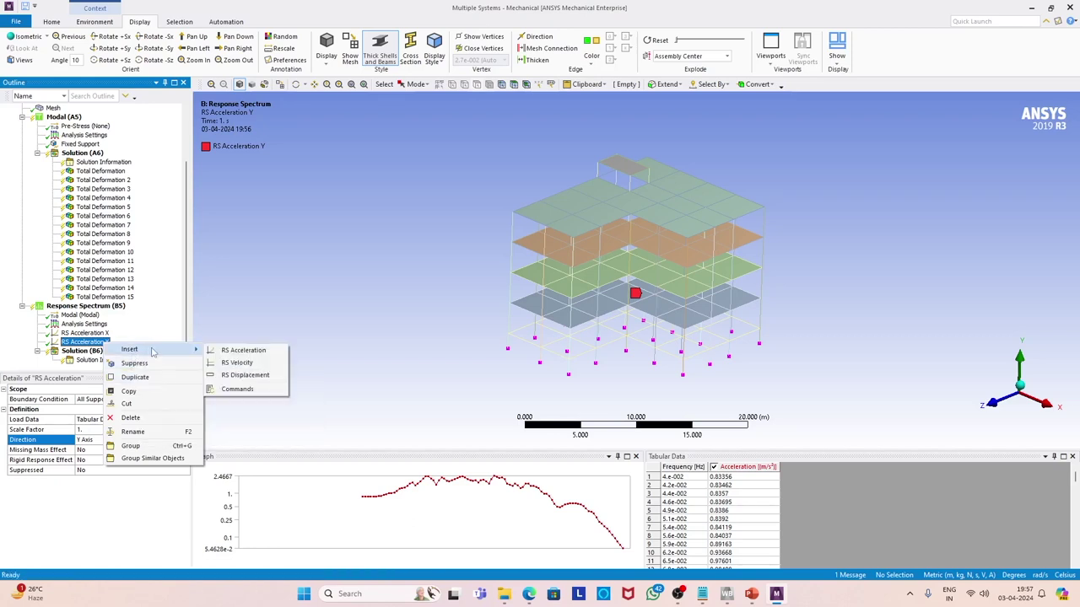
{"action": "left_click", "coordinate": [135, 377]}
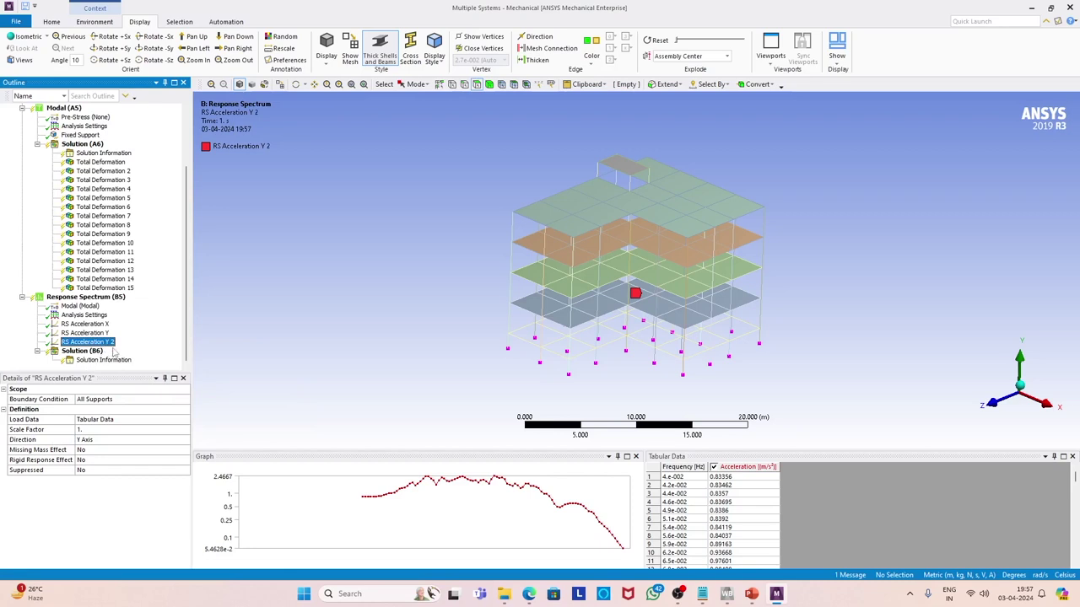
{"action": "key", "text": "F2"}
{"action": "left_click", "coordinate": [119, 347]}
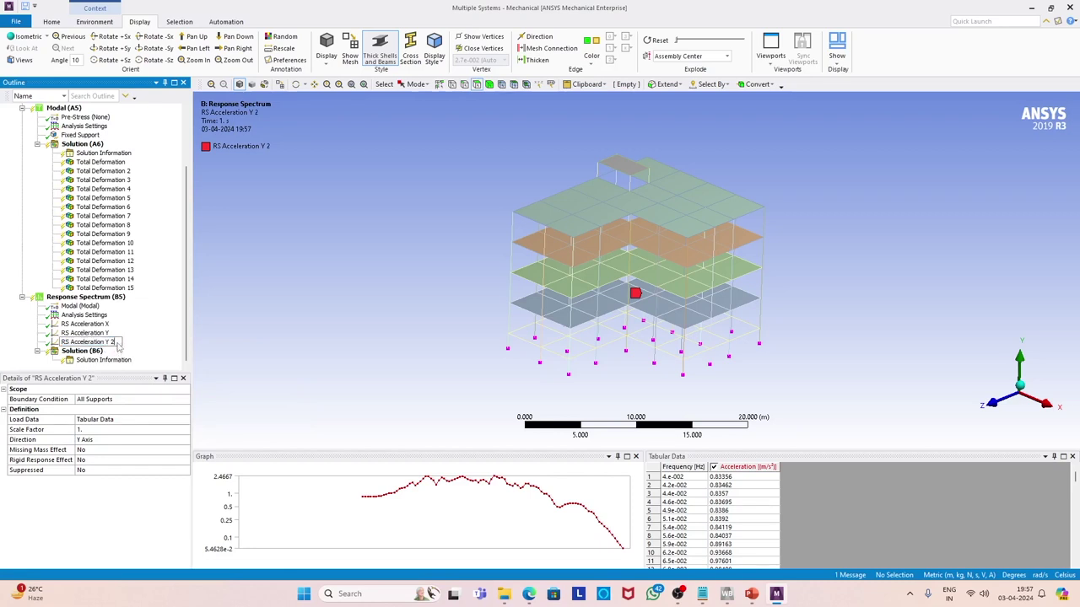
{"action": "key", "text": "BackSpace"}
{"action": "key", "text": "BackSpace"}
{"action": "key", "text": "BackSpace"}
{"action": "type", "text": "Z"}
{"action": "key", "text": "Return"}
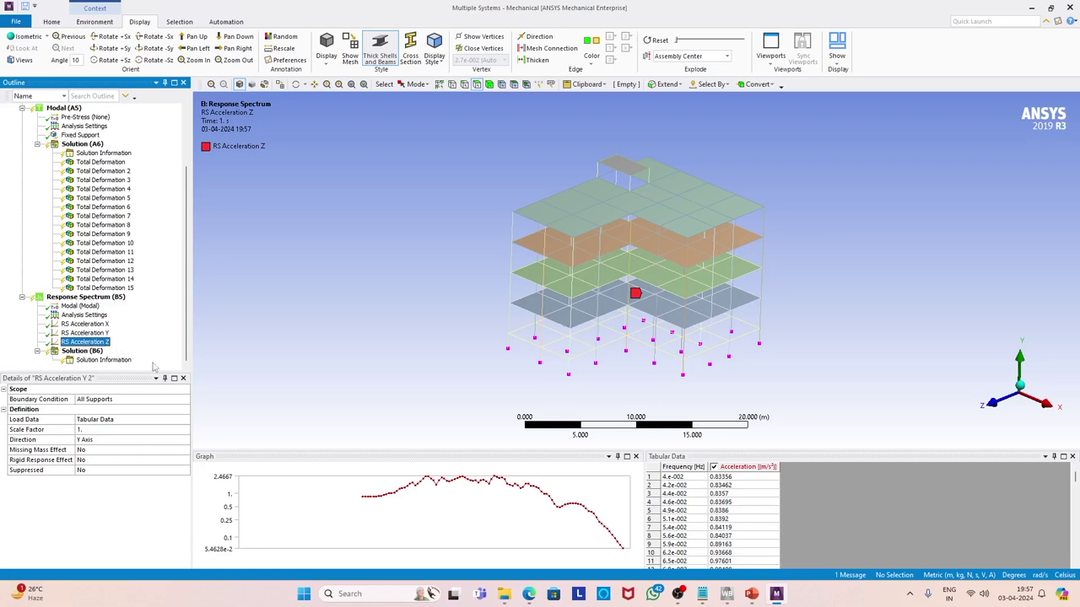
Set the direction of the RS Acceleration Z load to Z Axis
{"action": "left_click", "coordinate": [101, 440]}
{"action": "left_click", "coordinate": [185, 442]}
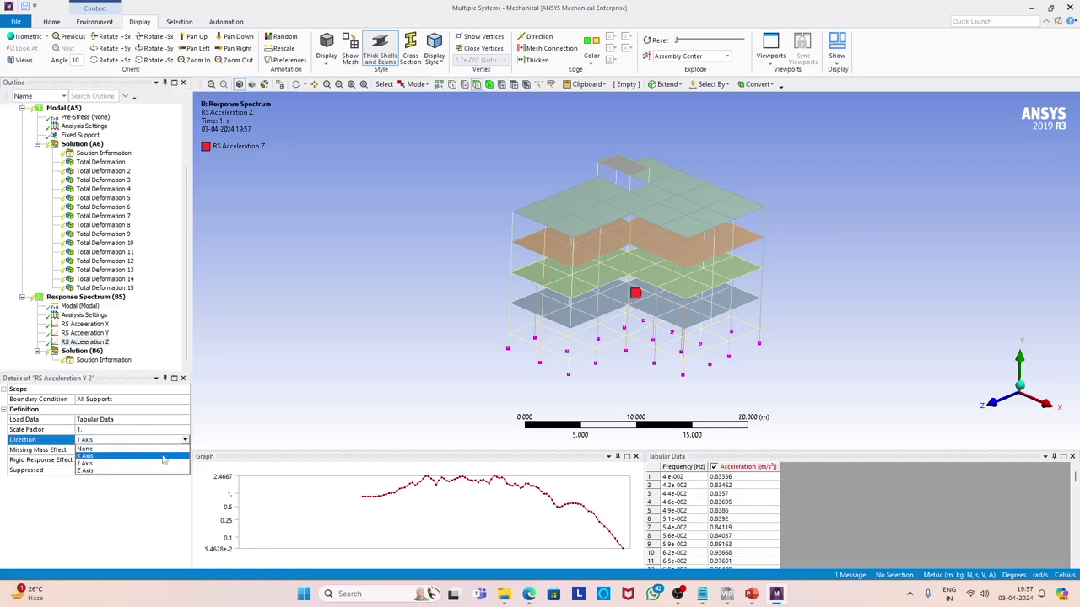
{"action": "left_click", "coordinate": [120, 473]}
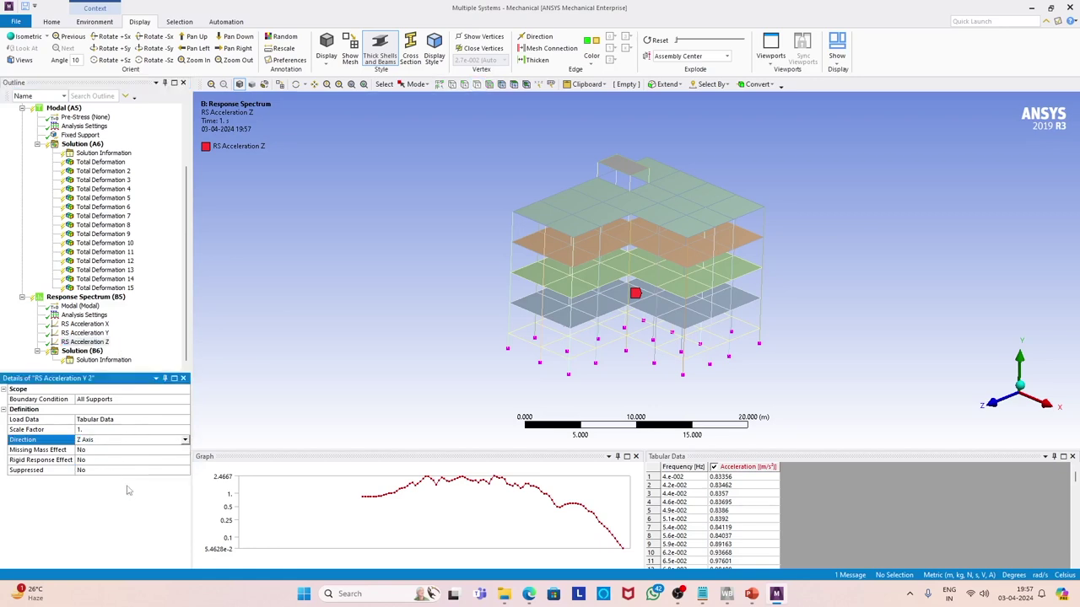
{"action": "left_click", "coordinate": [84, 343]}
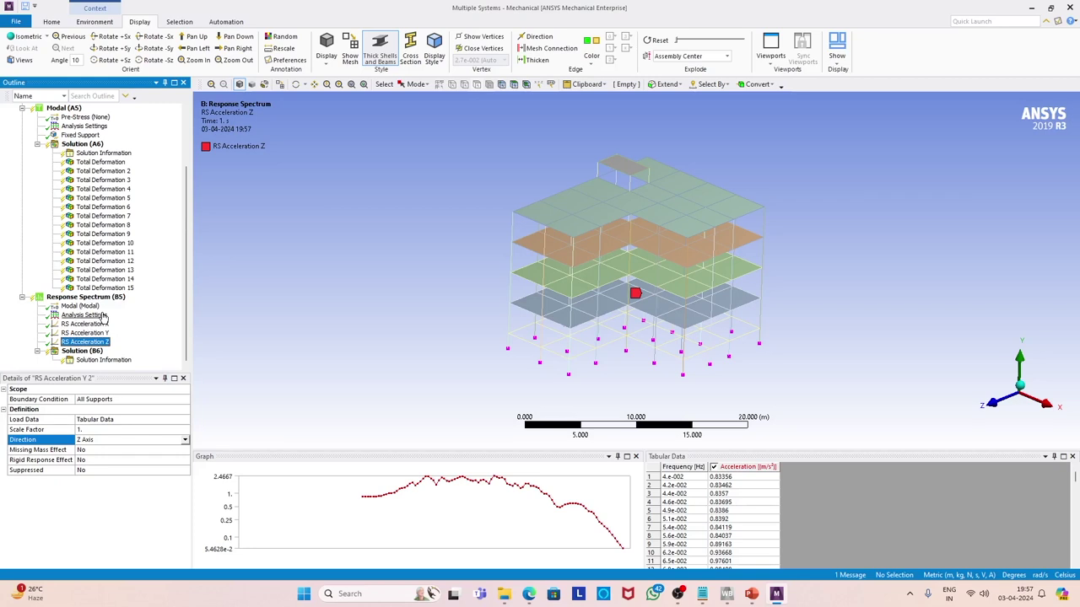
In the Response Spectrum analysis settings, choose Single Point as the spectrum type and SRSS as the modes combination type
{"action": "left_click", "coordinate": [102, 316]}
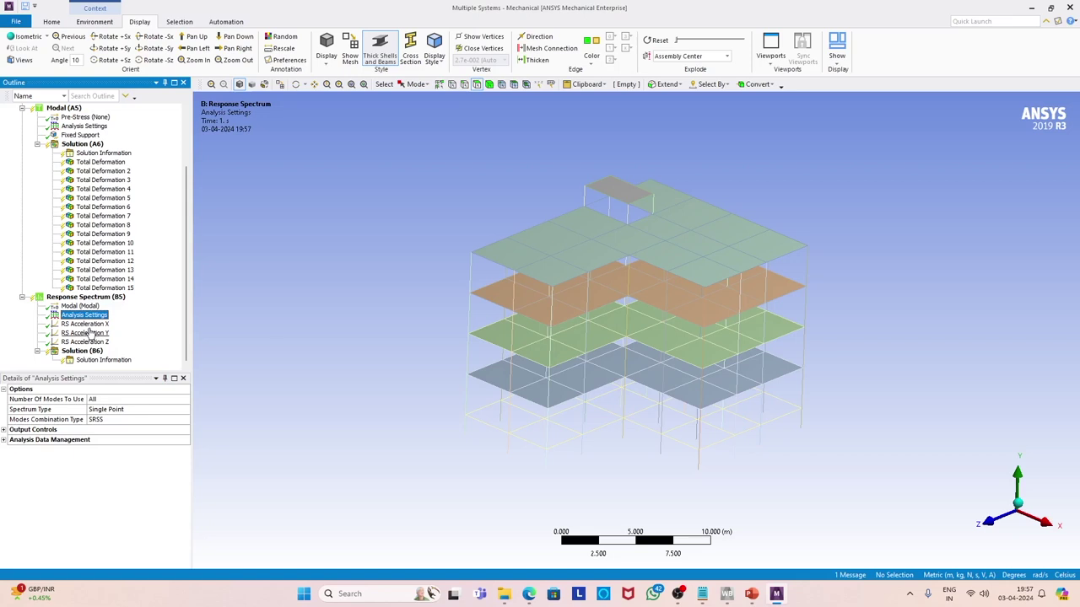
{"action": "left_click", "coordinate": [142, 411]}
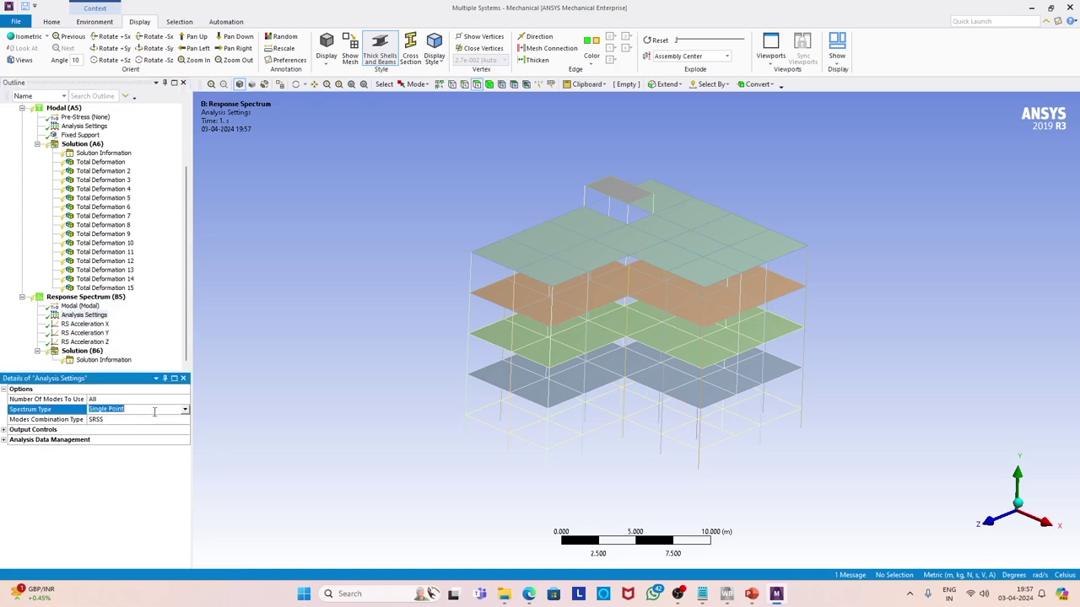
{"action": "left_click", "coordinate": [185, 409]}
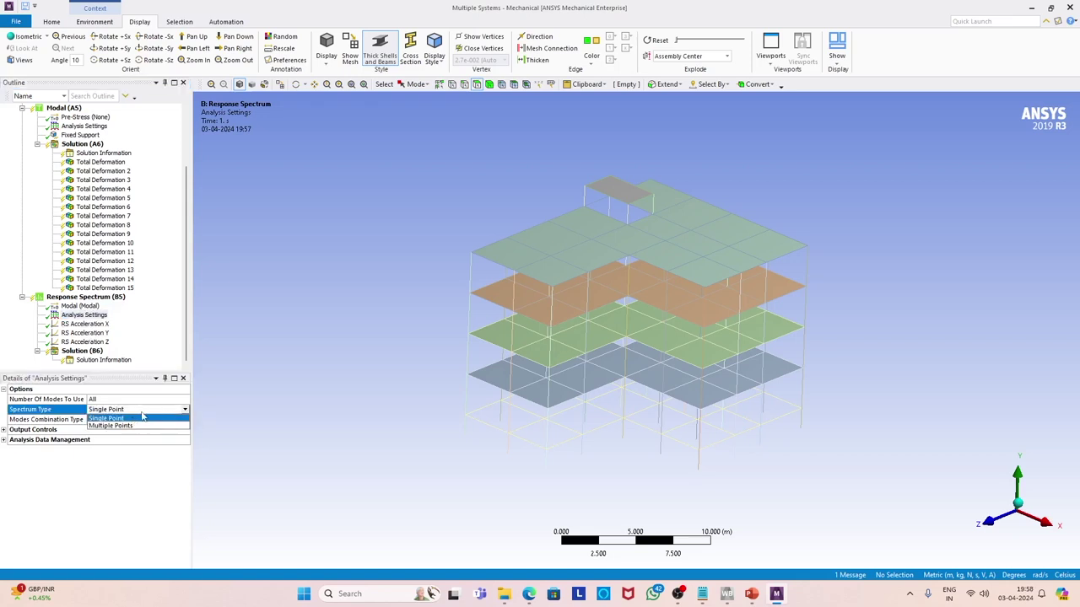
{"action": "left_click", "coordinate": [179, 419]}
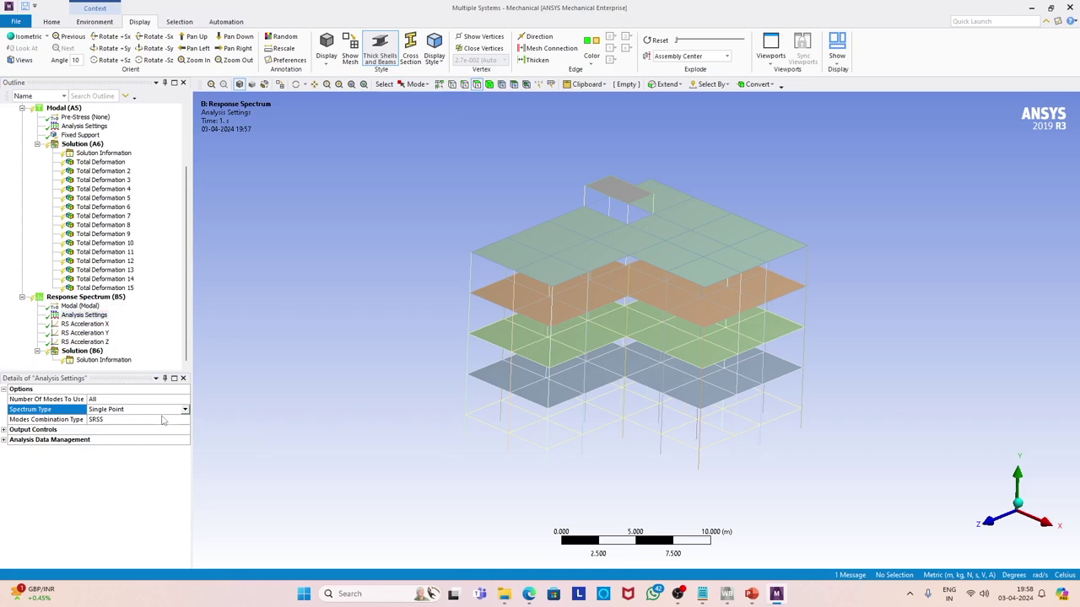
{"action": "left_click", "coordinate": [80, 423]}
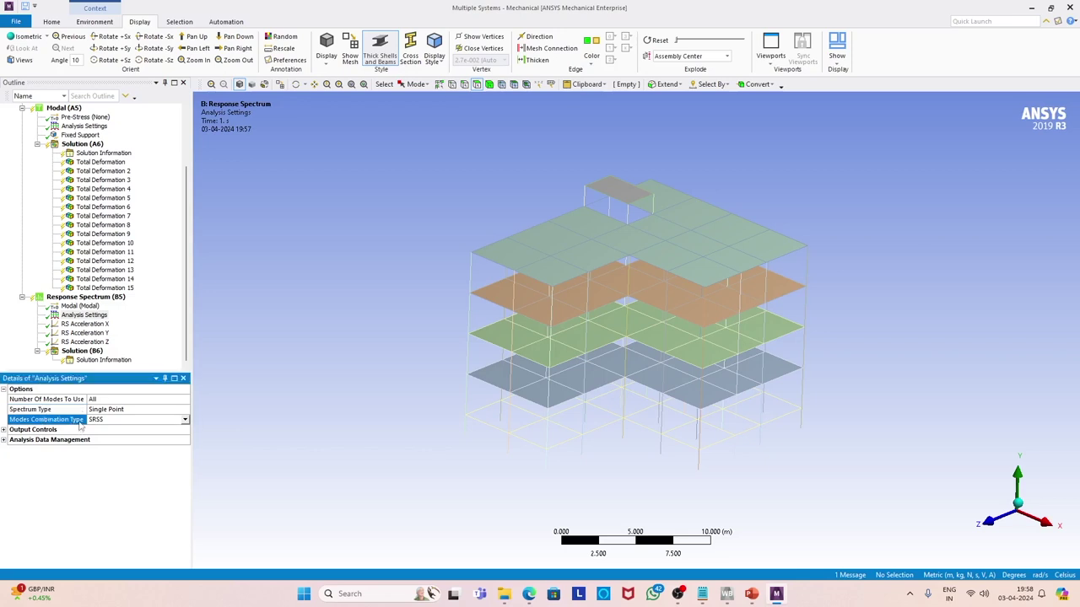
{"action": "left_click", "coordinate": [185, 420]}
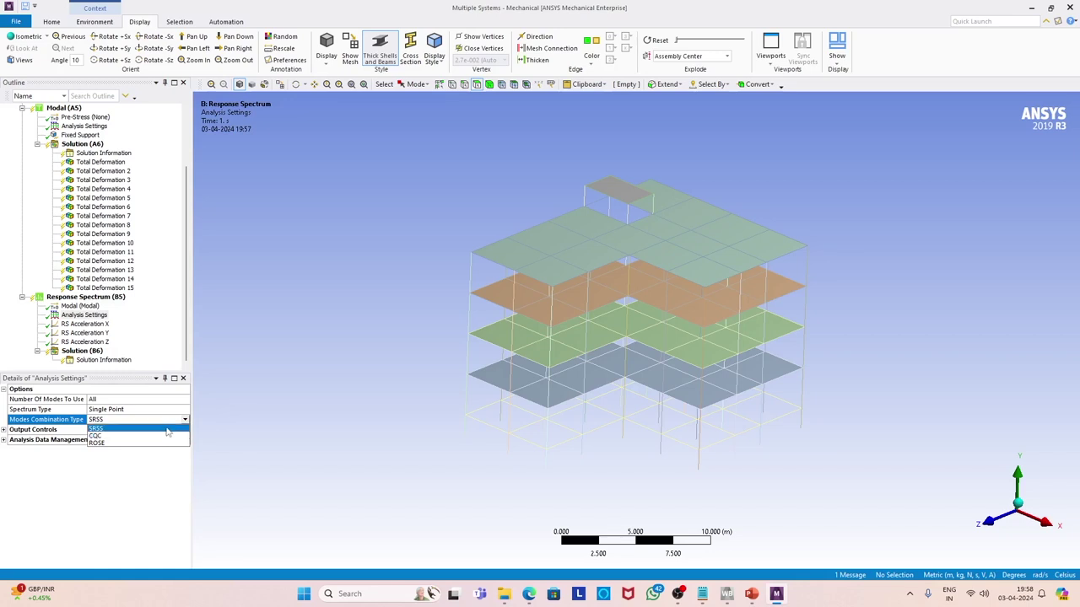
{"action": "left_click", "coordinate": [167, 430]}
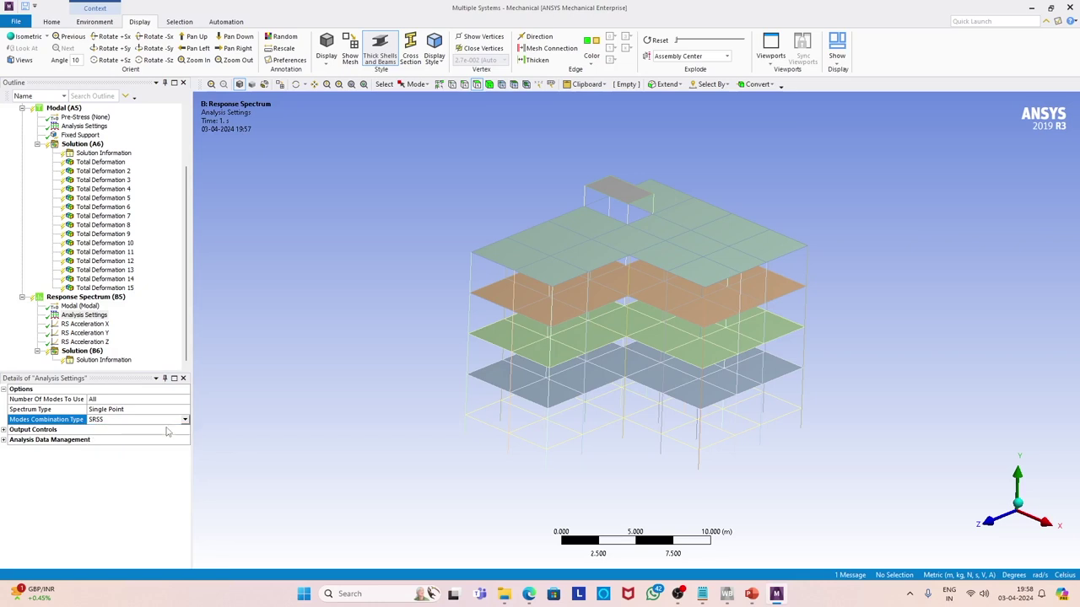
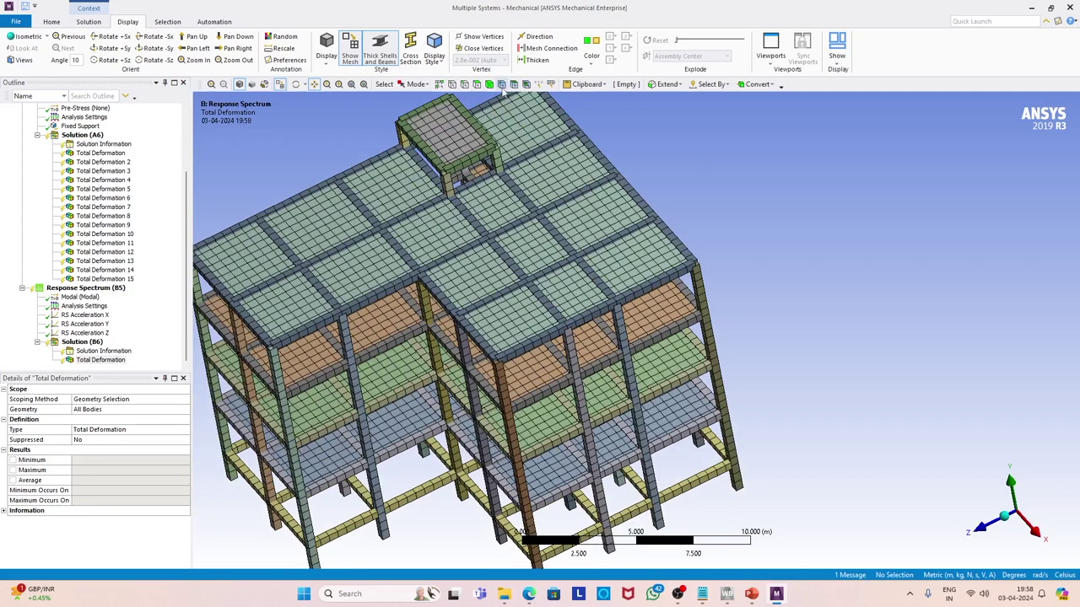
Scope the response spectrum's Total Deformation result to the single mesh node at the main roof slab's outer corner, above the corner column
{"action": "scroll", "coordinate": [693, 268], "scroll_direction": "up", "scroll_amount": 2}
{"action": "scroll", "coordinate": [693, 268], "scroll_direction": "up", "scroll_amount": 2}
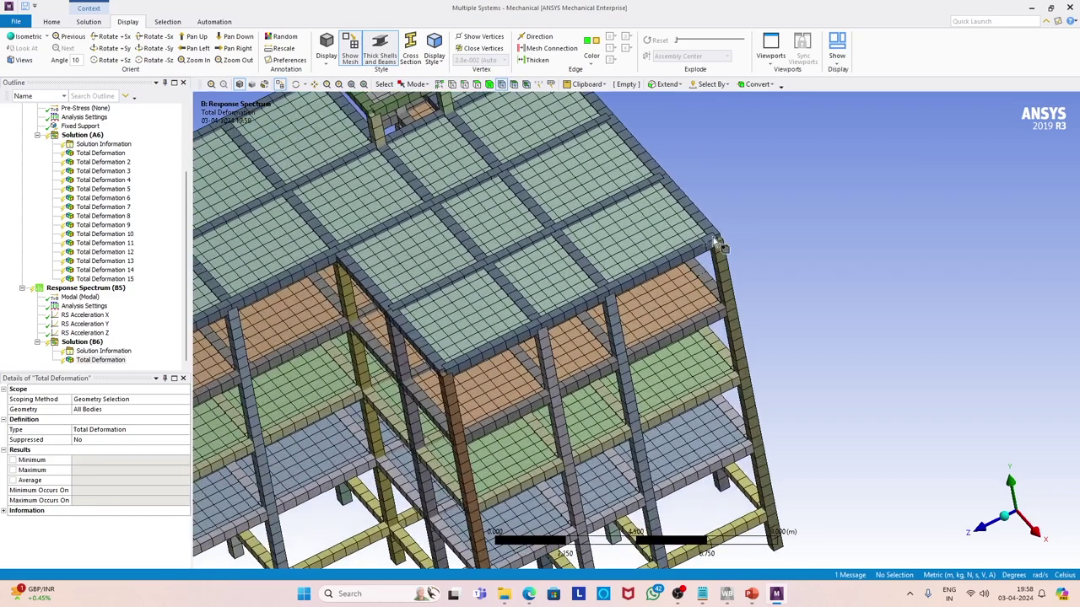
{"action": "left_click", "coordinate": [722, 243]}
{"action": "middle_click_drag", "start_coordinate": [722, 243], "coordinate": [739, 243]}
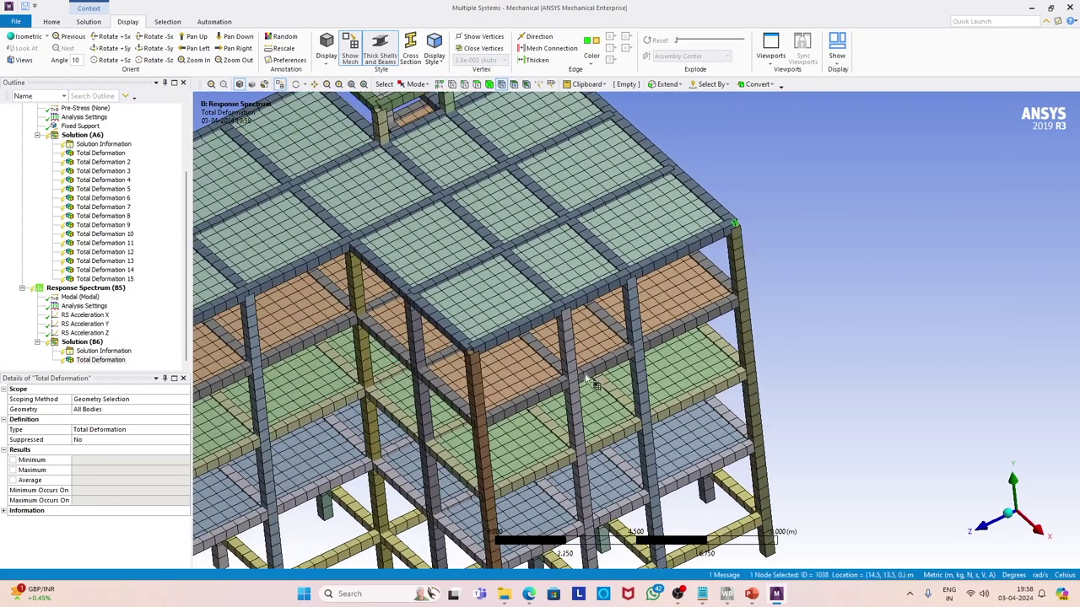
{"action": "left_click", "coordinate": [96, 410]}
{"action": "left_click", "coordinate": [99, 410]}
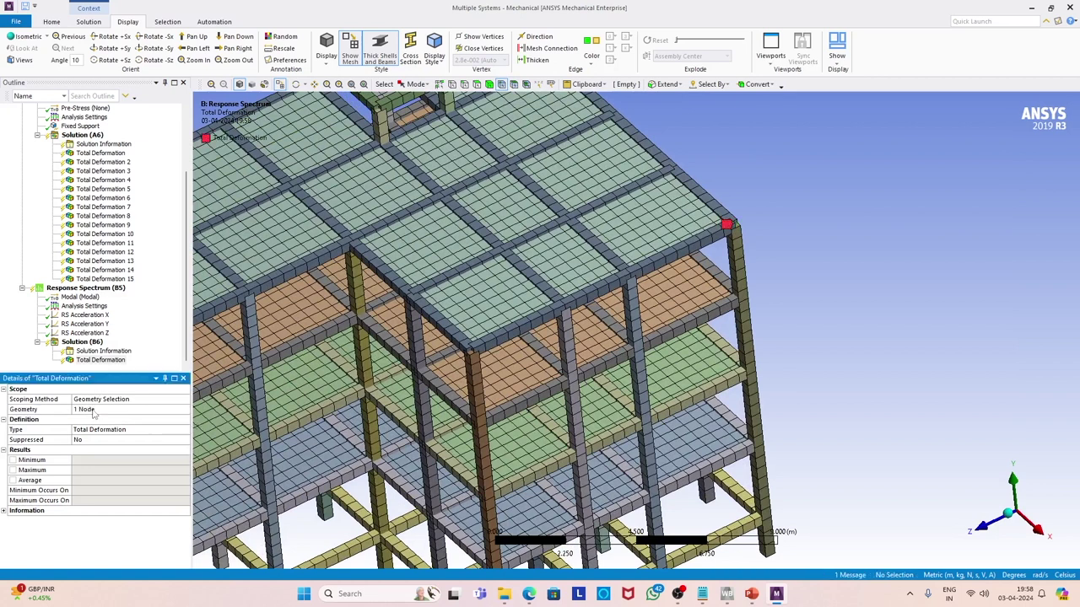
Insert a Directional Deformation result in the response spectrum solution and rename it Directional Deformation X
{"action": "left_click", "coordinate": [88, 345]}
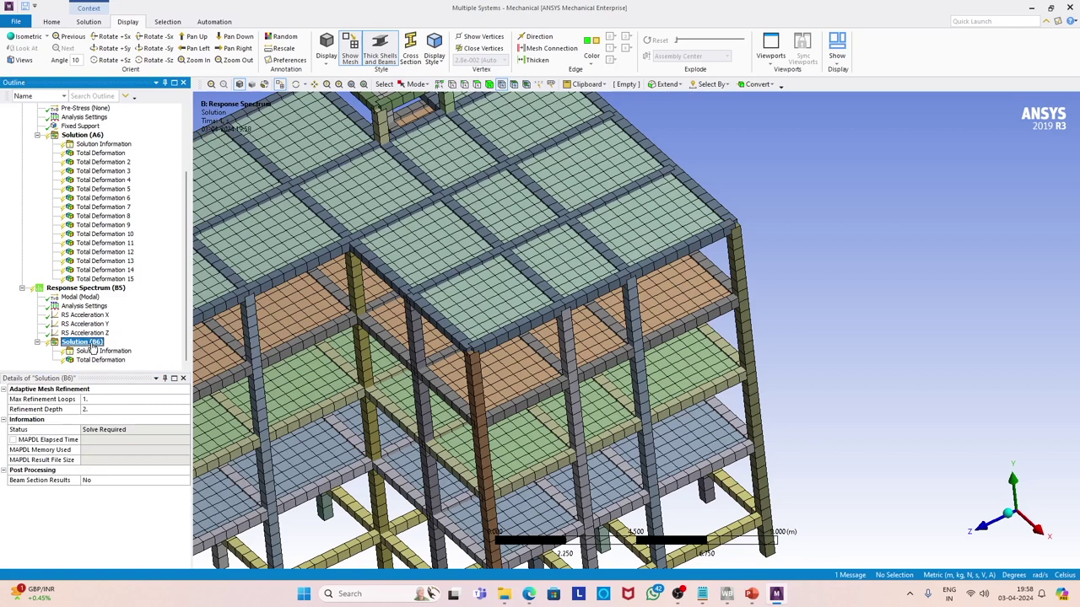
{"action": "right_click", "coordinate": [91, 345]}
{"action": "mouse_move", "coordinate": [127, 349]}
{"action": "mouse_move", "coordinate": [245, 351]}
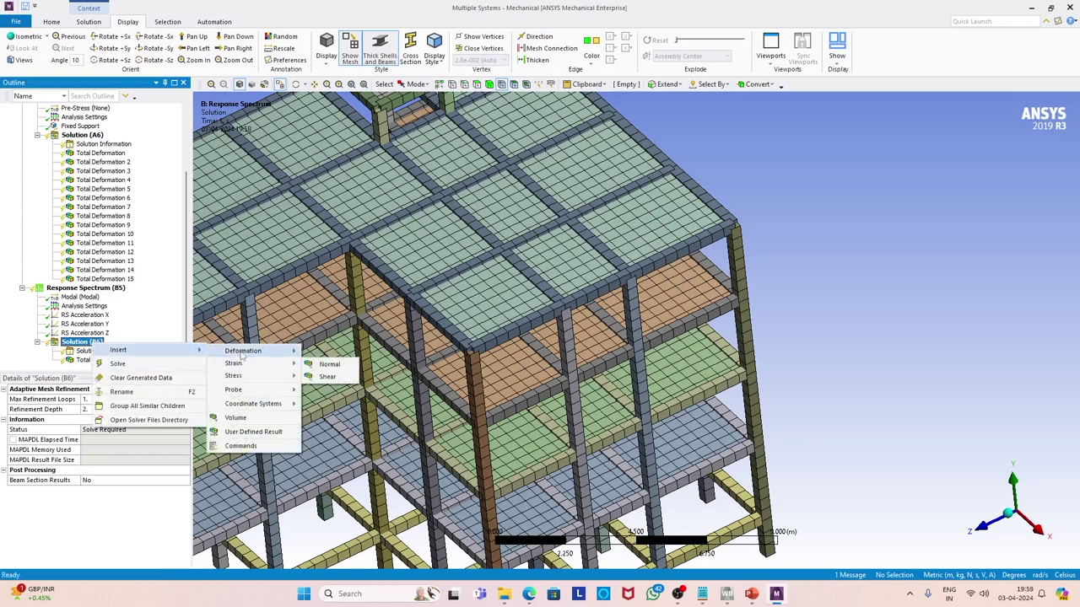
{"action": "left_click", "coordinate": [334, 366]}
{"action": "left_click", "coordinate": [131, 363]}
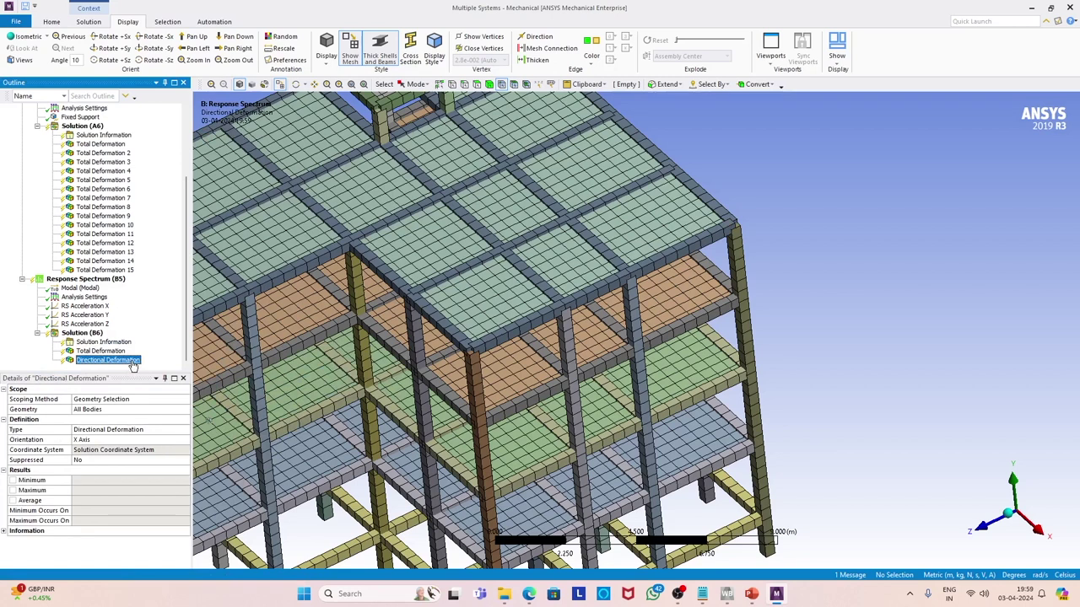
{"action": "left_click", "coordinate": [144, 361]}
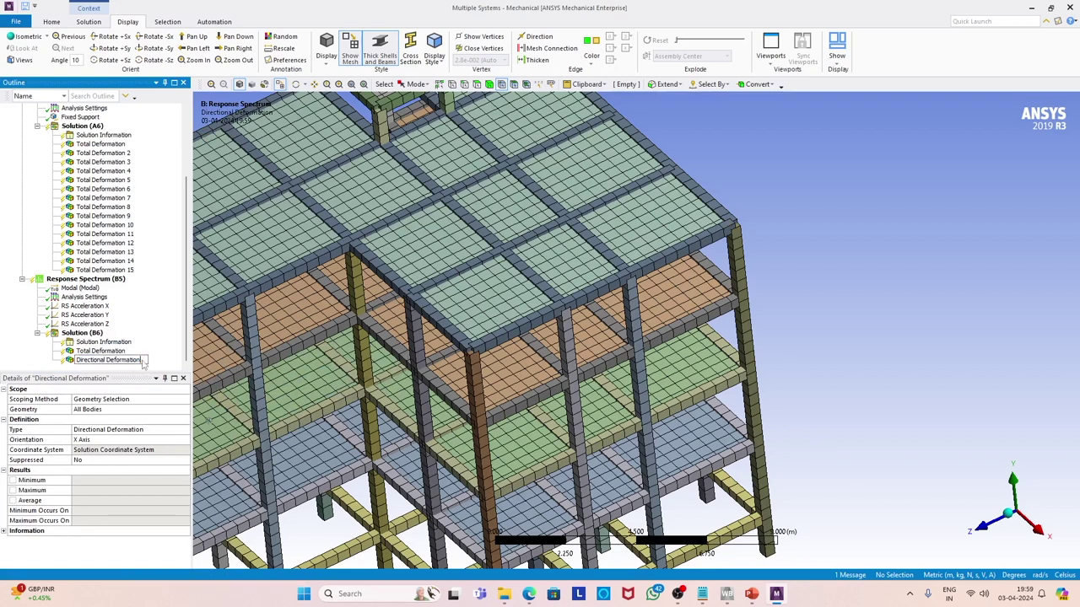
{"action": "type", "text": "X"}
{"action": "key", "text": "Return"}
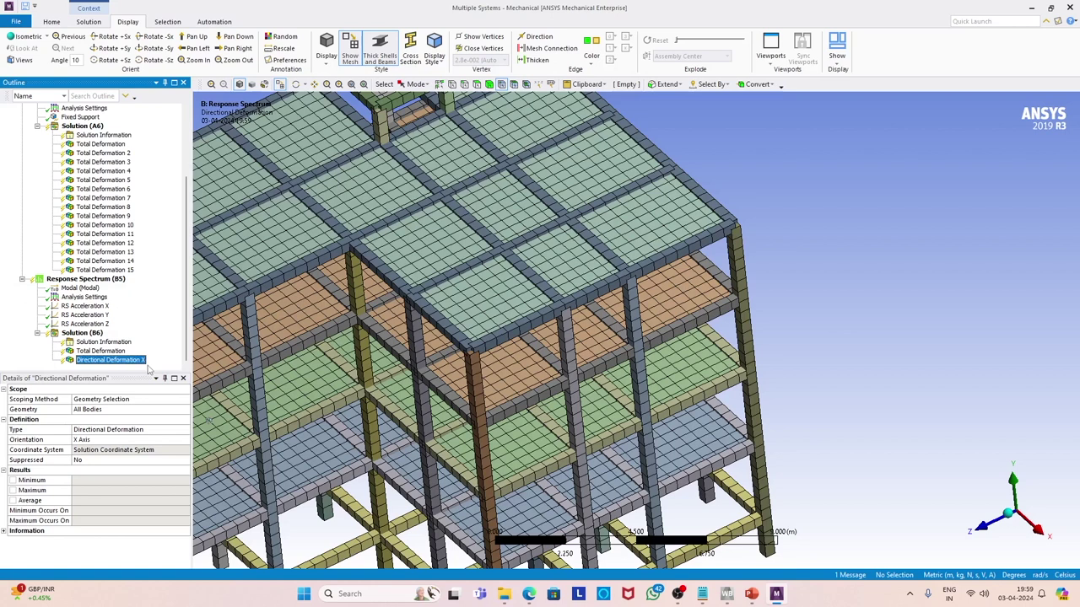
Scope the Directional Deformation X result to the single mesh node at the main roof slab's outer corner
{"action": "mouse_move", "coordinate": [540, 93]}
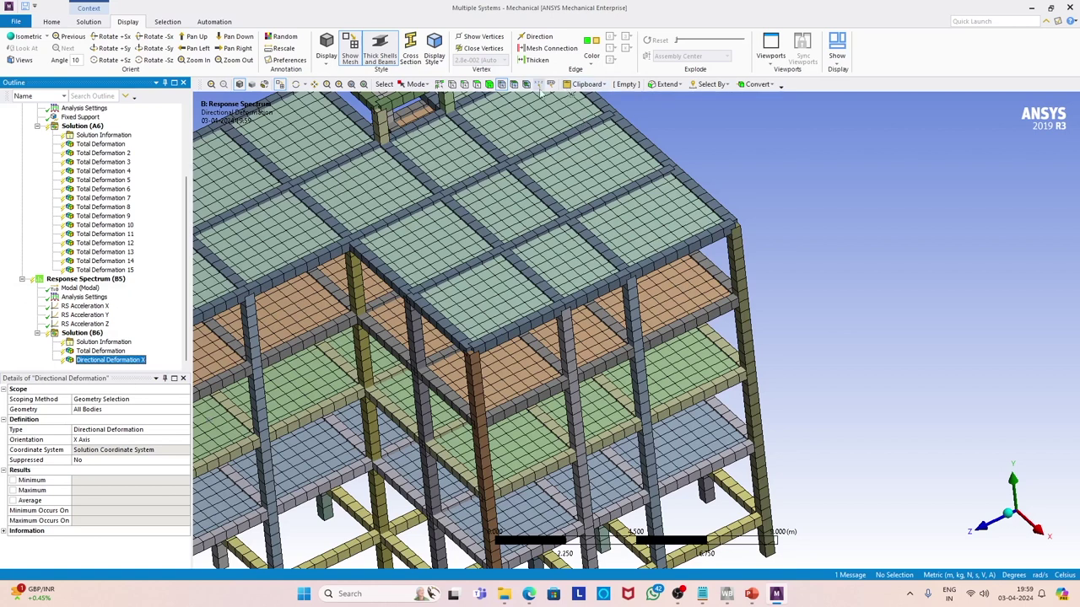
{"action": "left_click", "coordinate": [736, 224]}
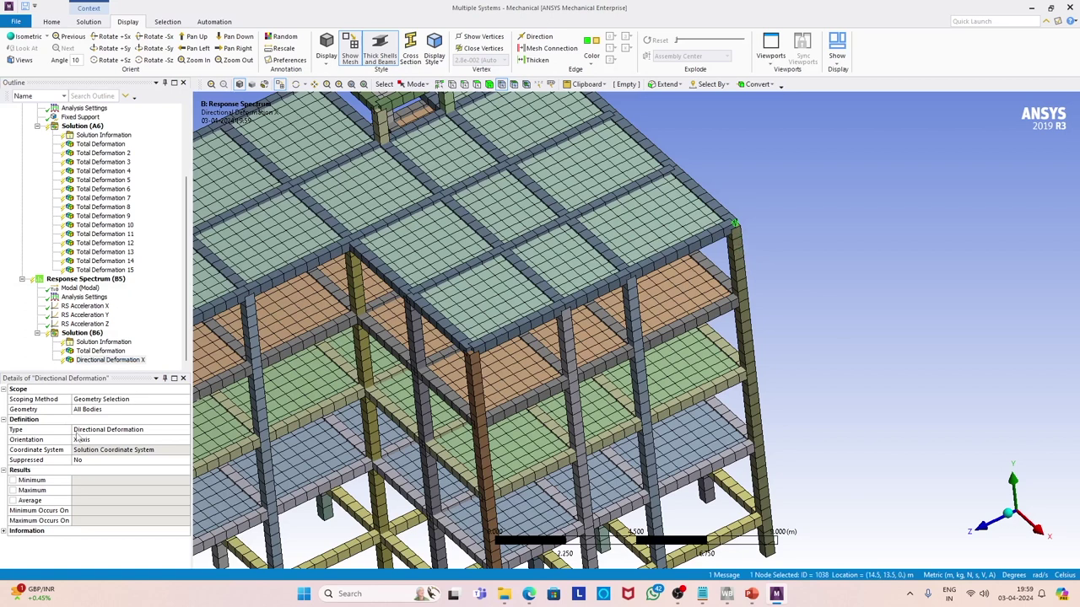
{"action": "left_click", "coordinate": [90, 411]}
{"action": "left_click", "coordinate": [89, 411]}
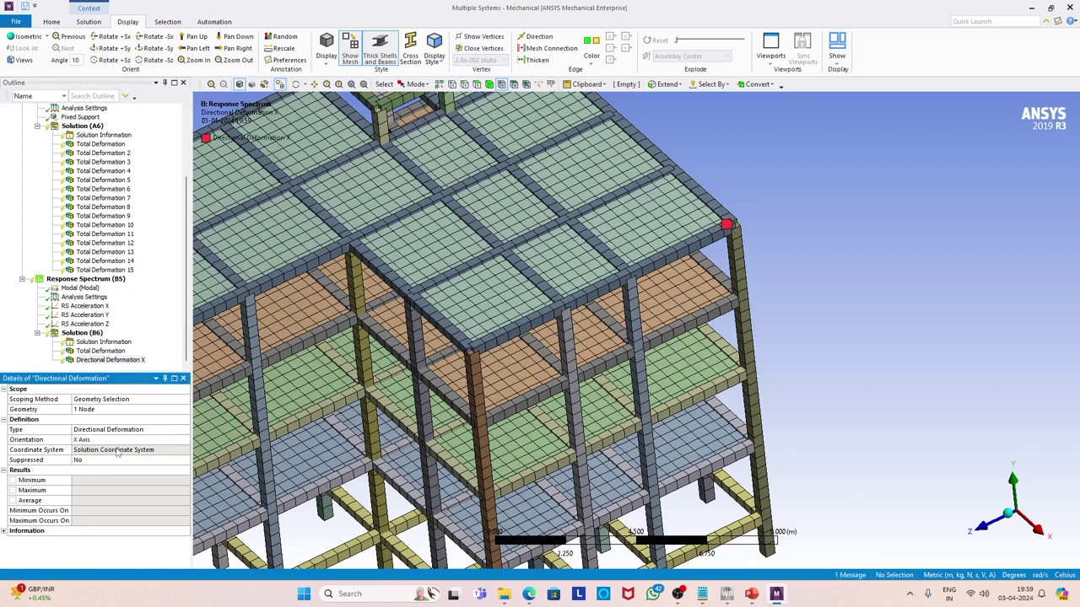
{"action": "left_click", "coordinate": [126, 439]}
{"action": "left_click", "coordinate": [185, 442]}
{"action": "left_click", "coordinate": [171, 456]}
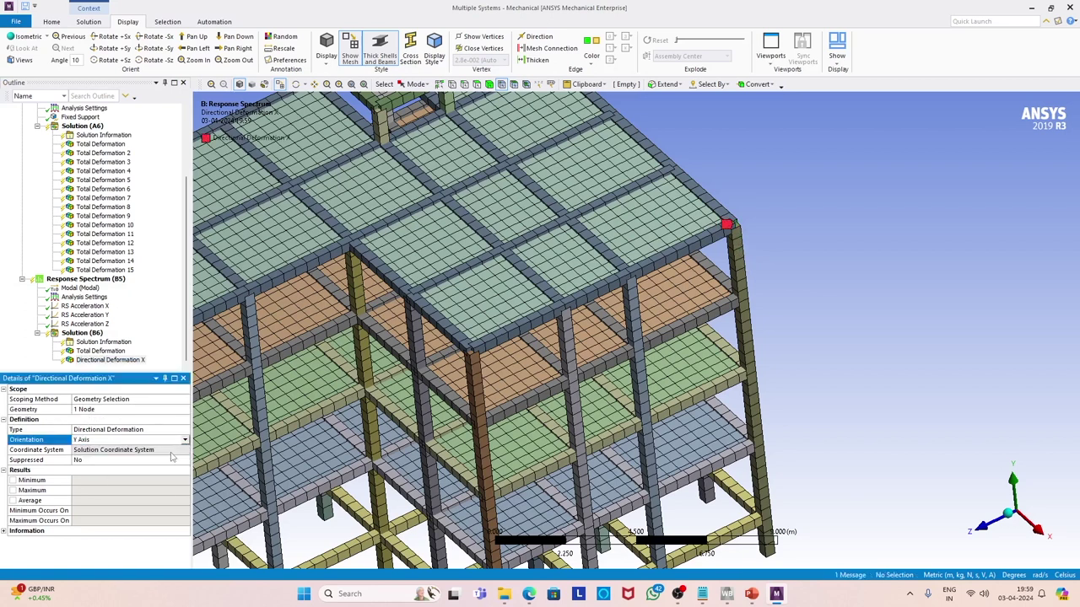
{"action": "left_click", "coordinate": [184, 442]}
{"action": "left_click", "coordinate": [163, 449]}
Duplicate the Directional Deformation X result and rename the copy as Directional Deformation Z
{"action": "left_click", "coordinate": [118, 353]}
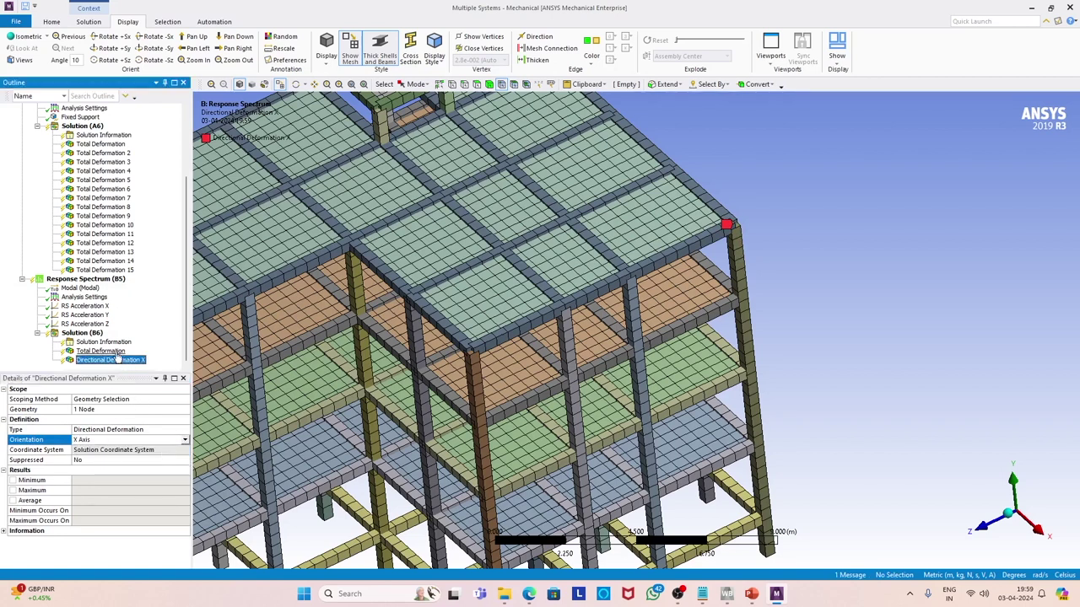
{"action": "left_click", "coordinate": [122, 361]}
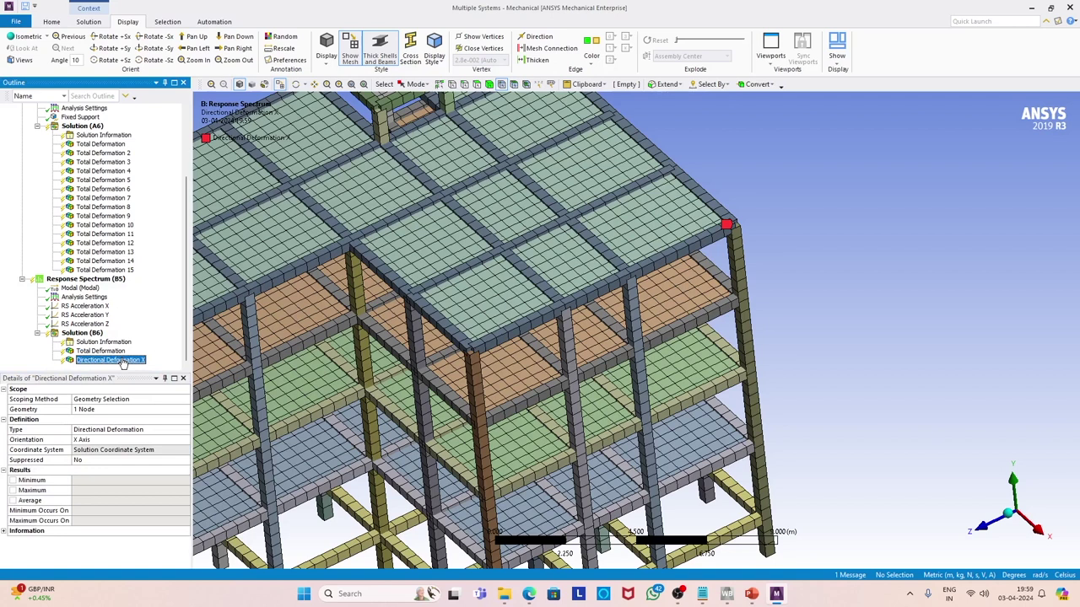
{"action": "right_click", "coordinate": [123, 362]}
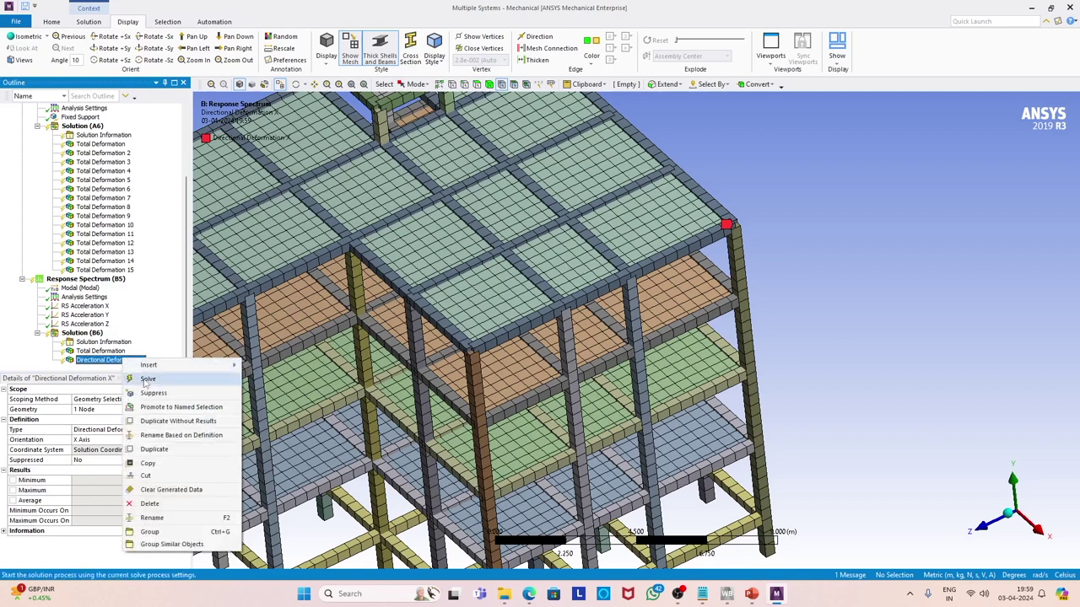
{"action": "left_click", "coordinate": [154, 449]}
{"action": "left_click", "coordinate": [143, 361]}
{"action": "key", "text": "Return"}
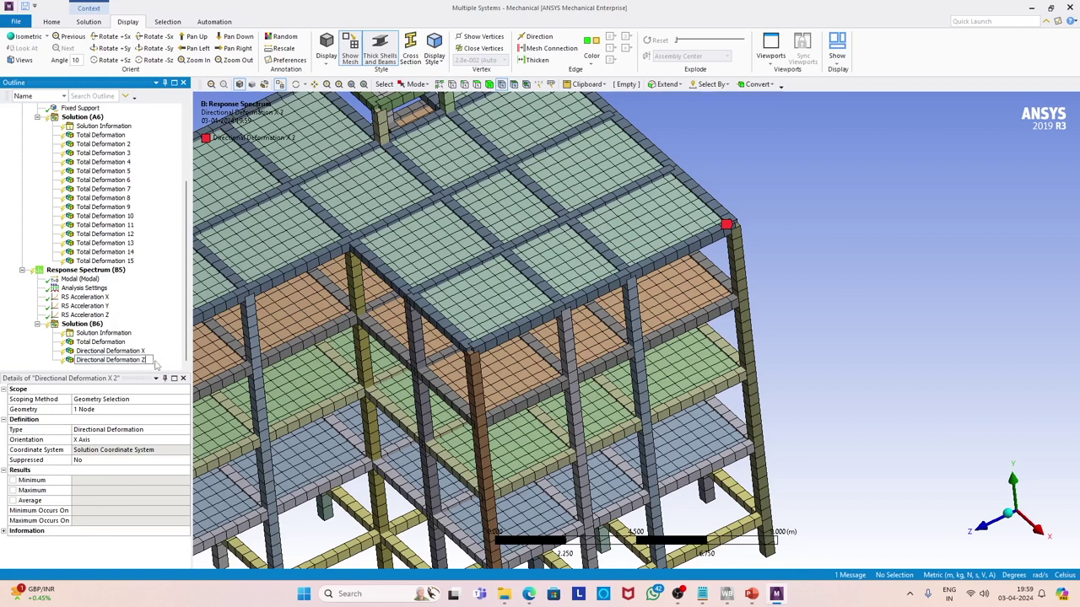
{"action": "key", "text": "Return"}
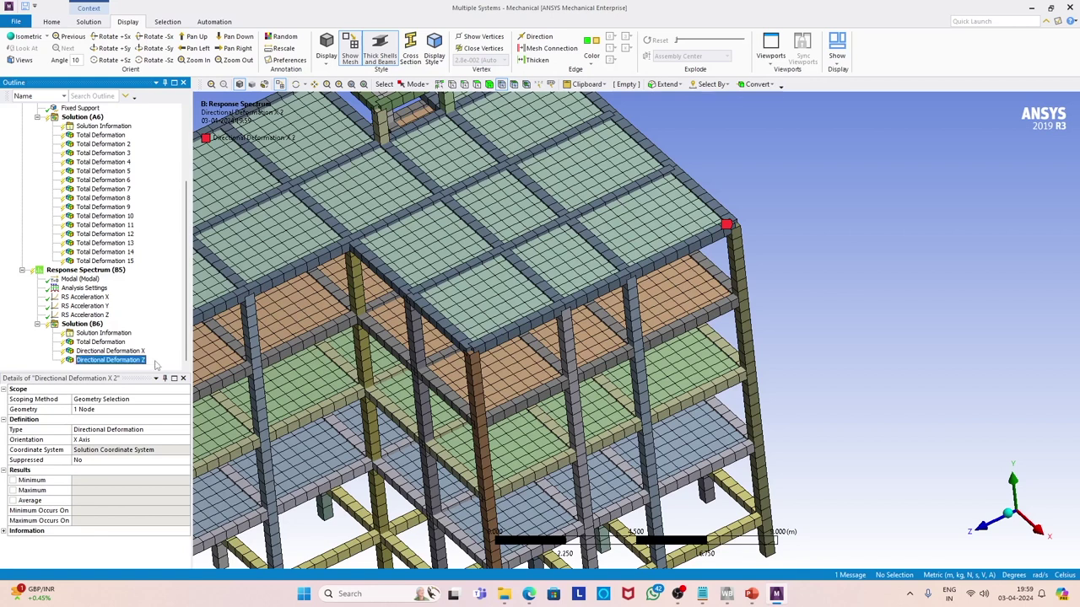
Set the orientation of the Directional Deformation Z result to Z Axis
{"action": "left_click", "coordinate": [128, 439]}
{"action": "left_click", "coordinate": [184, 440]}
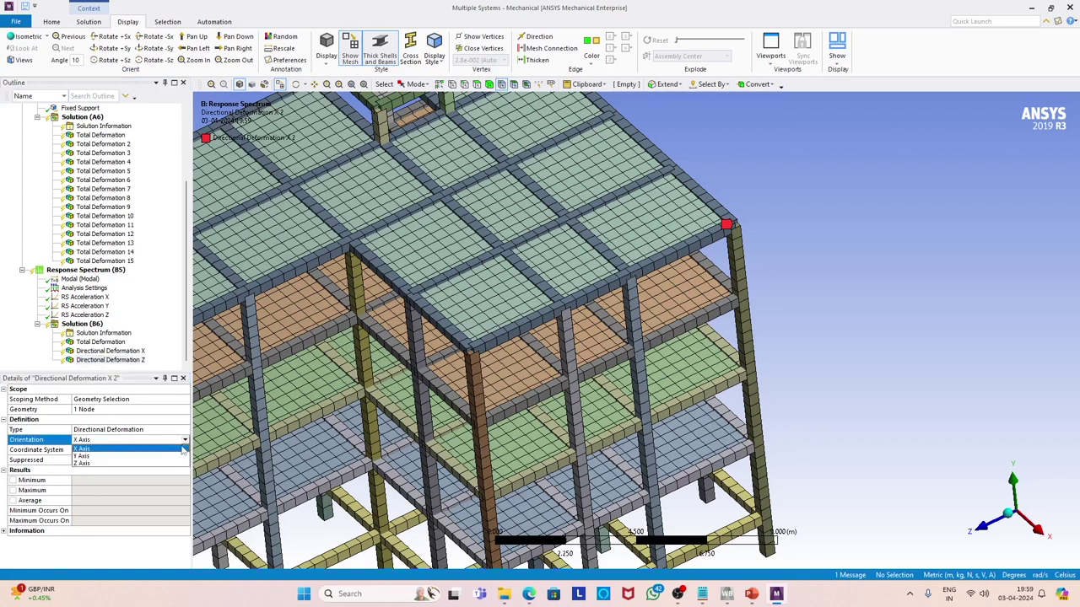
{"action": "left_click", "coordinate": [167, 465]}
Duplicate the Directional Deformation Z result and set the copy's orientation to Y Axis
{"action": "left_click", "coordinate": [135, 359]}
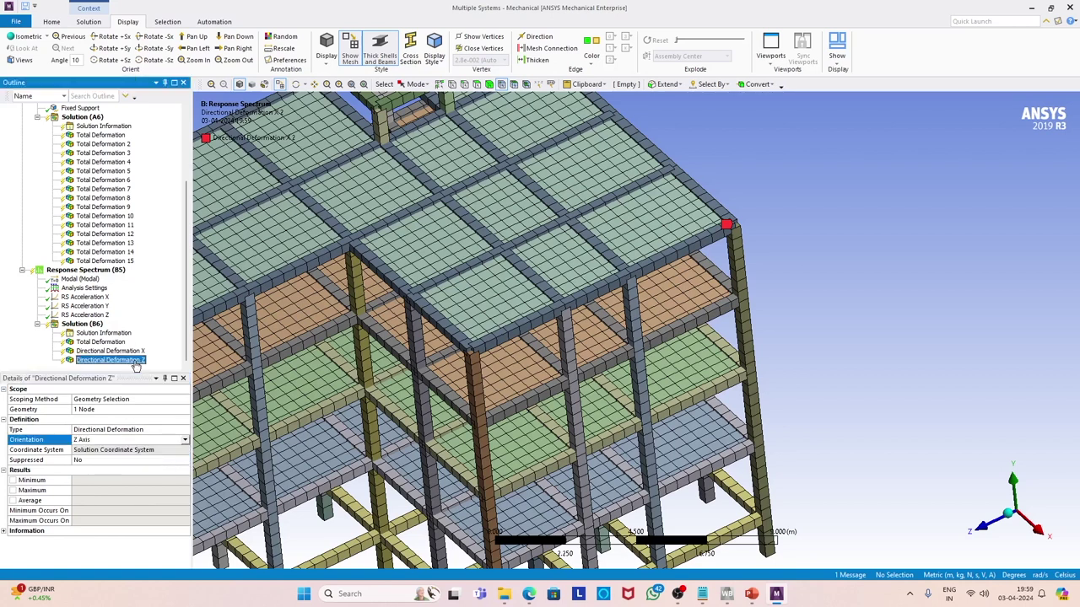
{"action": "right_click", "coordinate": [136, 360]}
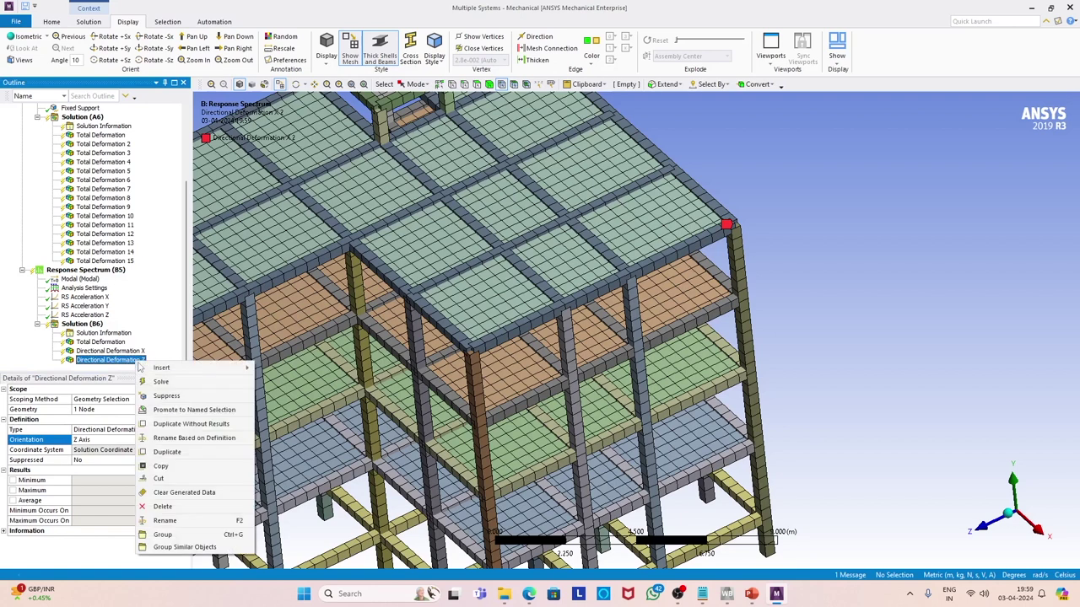
{"action": "left_click", "coordinate": [172, 453]}
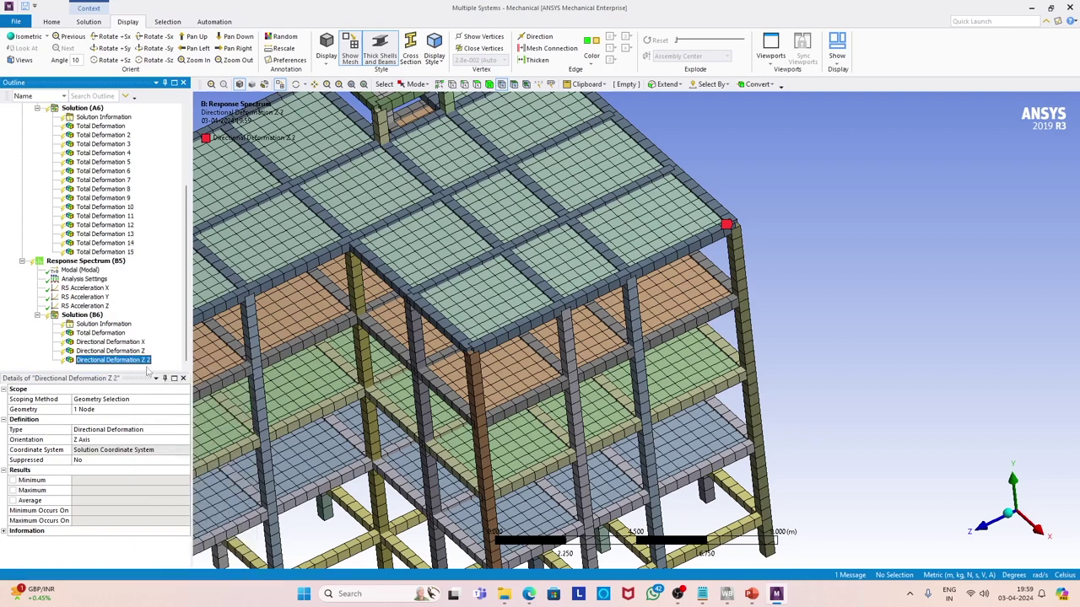
{"action": "left_click", "coordinate": [141, 440]}
{"action": "left_click", "coordinate": [186, 440]}
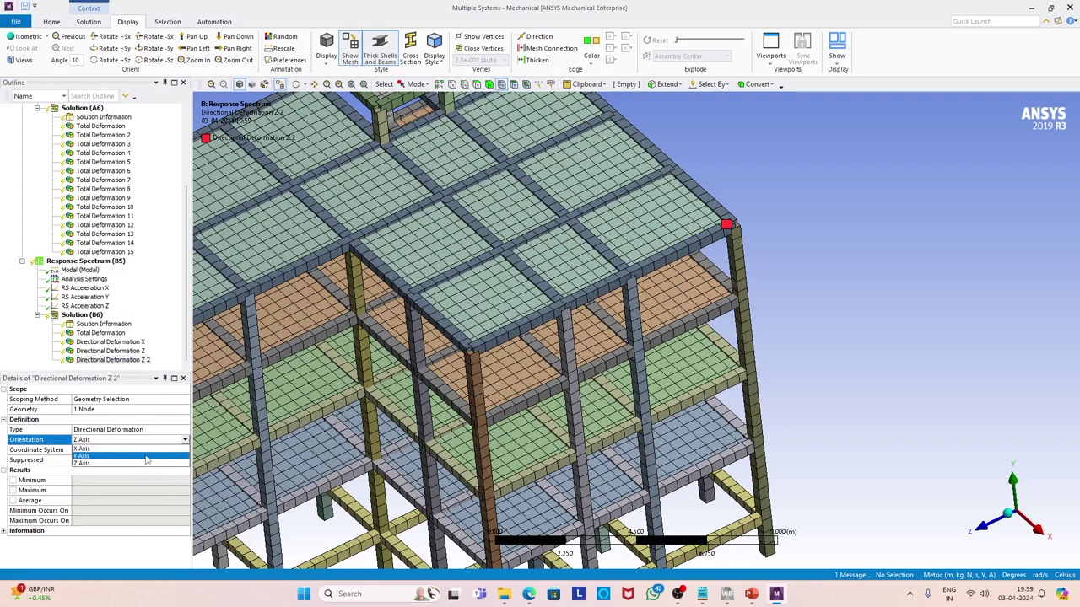
{"action": "left_click", "coordinate": [150, 456]}
Rename the duplicated Y Axis deformation result as Directional Deformation Y
{"action": "left_click", "coordinate": [148, 364]}
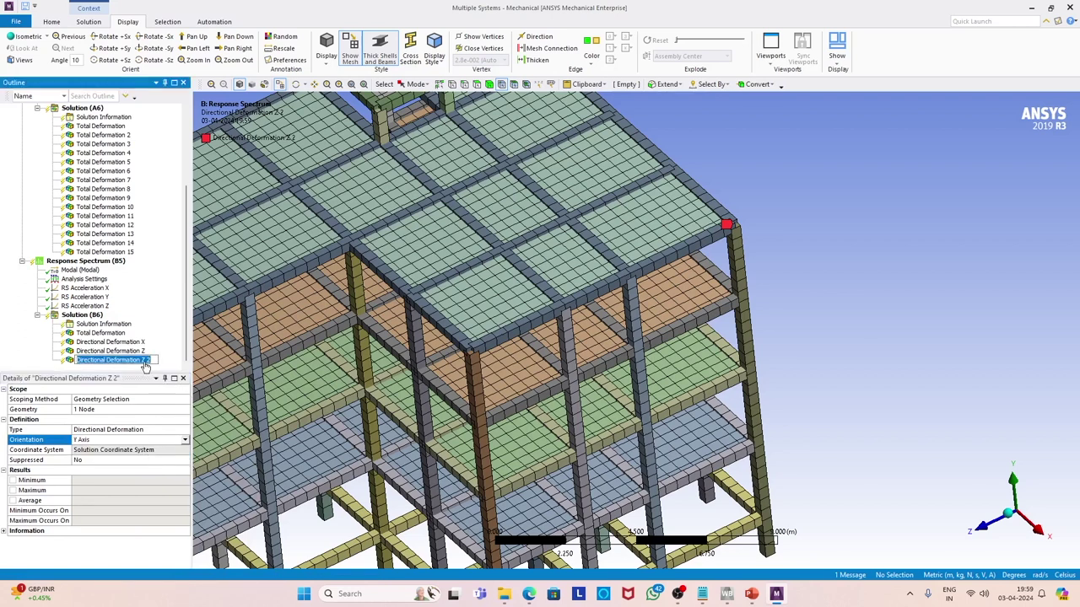
{"action": "left_click", "coordinate": [155, 362]}
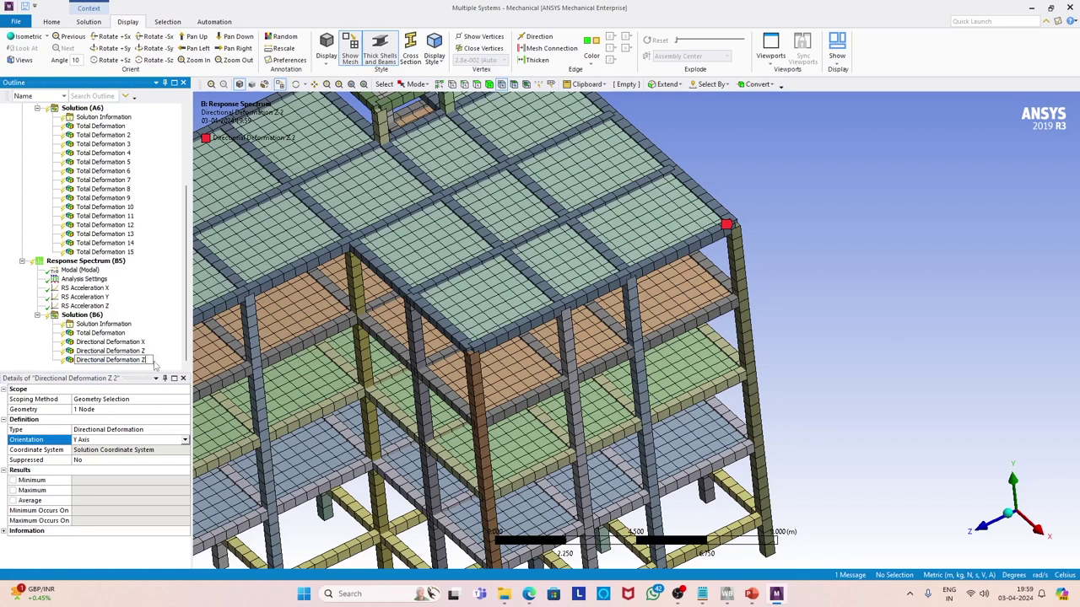
{"action": "type", "text": "Y"}
{"action": "key", "text": "Return"}
Insert a second Total Deformation result in the response spectrum solution
{"action": "scroll", "coordinate": [667, 321], "scroll_direction": "down", "scroll_amount": 5}
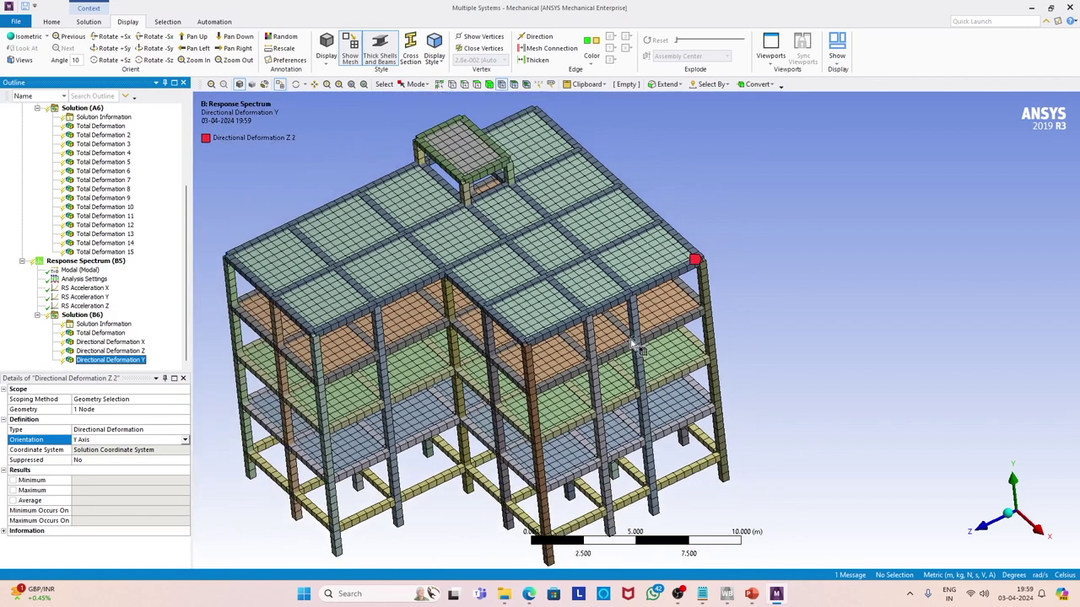
{"action": "scroll", "coordinate": [464, 287], "scroll_direction": "up", "scroll_amount": 3}
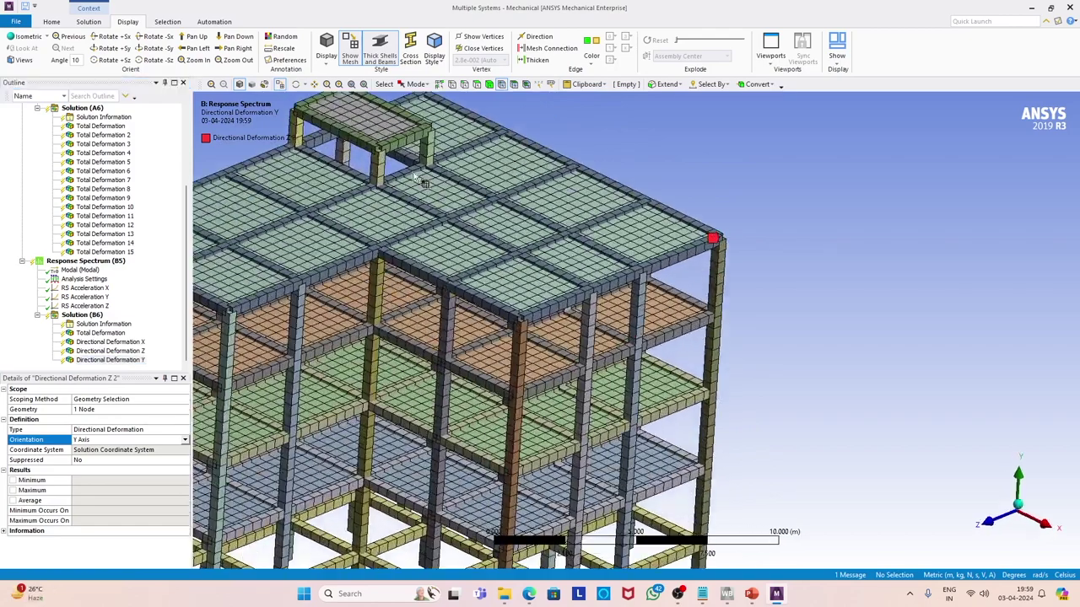
{"action": "left_click", "coordinate": [314, 84]}
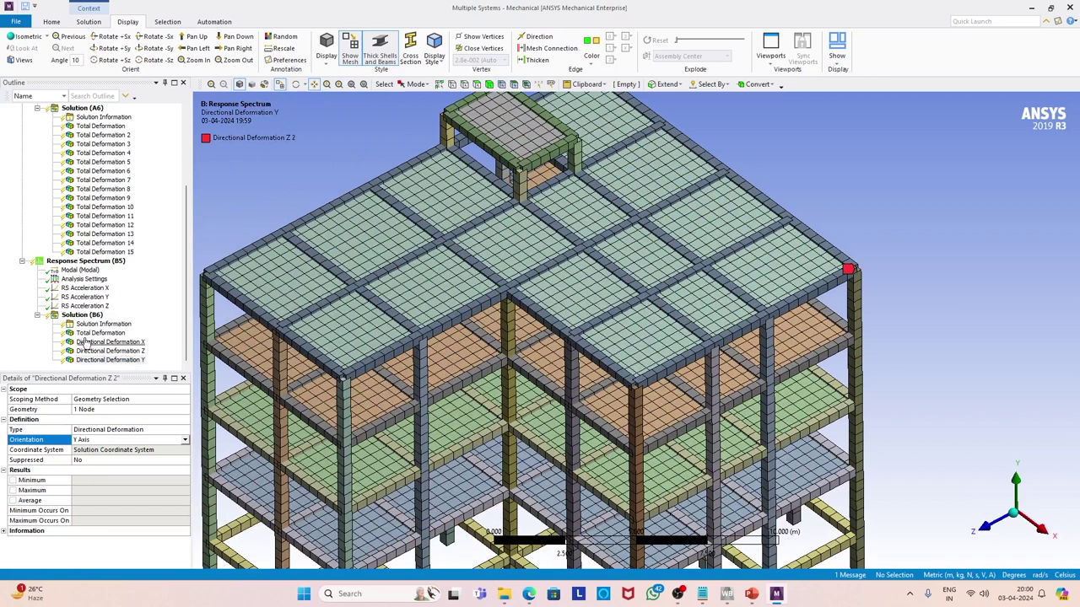
{"action": "left_click", "coordinate": [85, 316]}
{"action": "right_click", "coordinate": [84, 315]}
{"action": "mouse_move", "coordinate": [115, 321]}
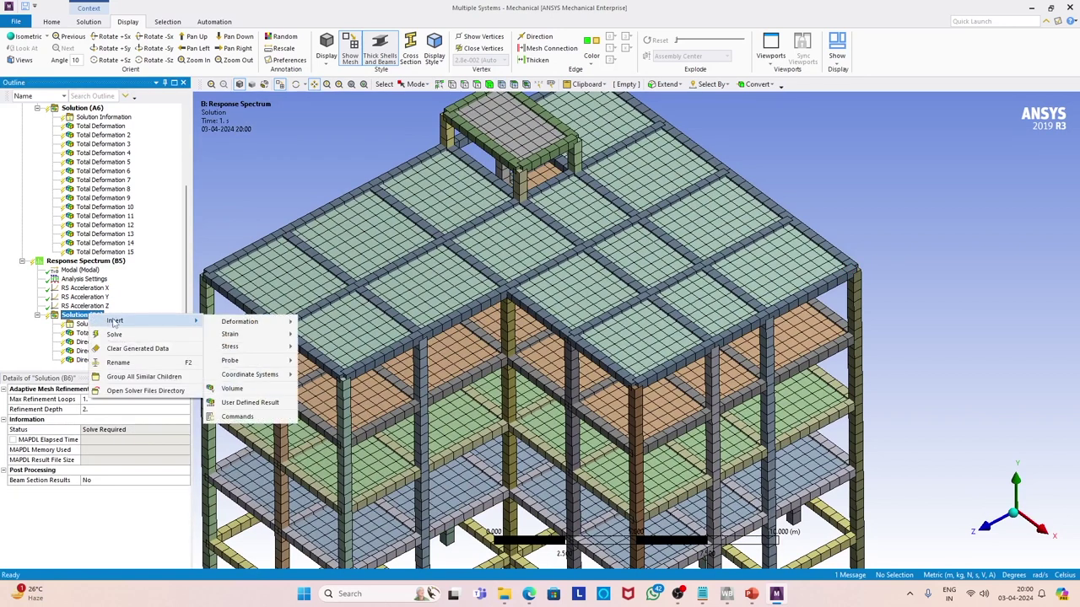
{"action": "mouse_move", "coordinate": [245, 322]}
{"action": "left_click", "coordinate": [321, 322]}
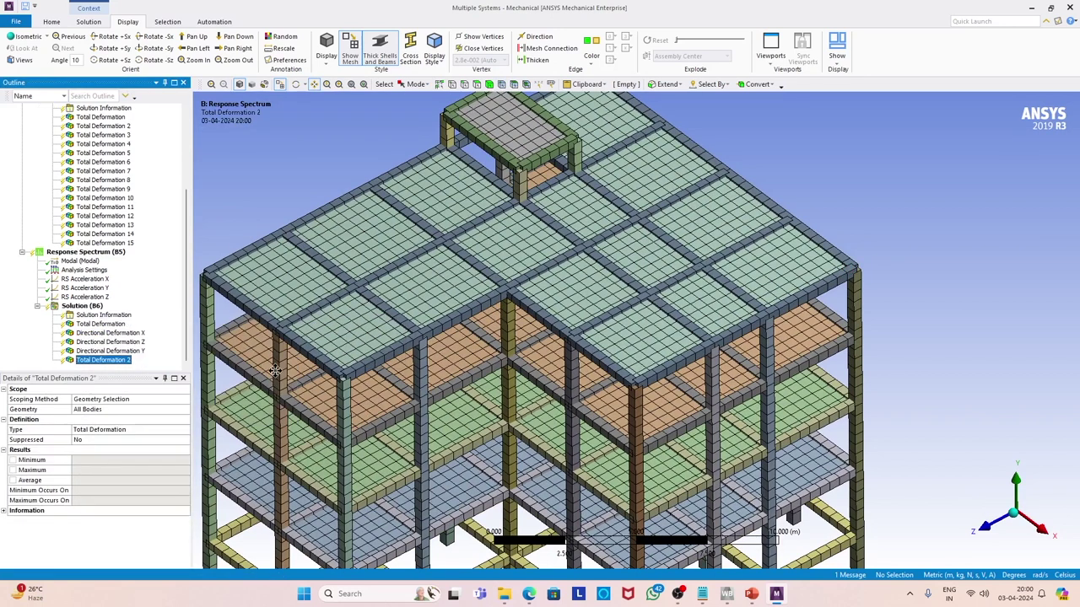
Scope the second Total Deformation result to the single mesh node at the main roof slab's inner (re-entrant) corner
{"action": "left_click", "coordinate": [502, 84]}
{"action": "left_click", "coordinate": [507, 298]}
{"action": "middle_click_drag", "start_coordinate": [510, 301], "coordinate": [526, 297]}
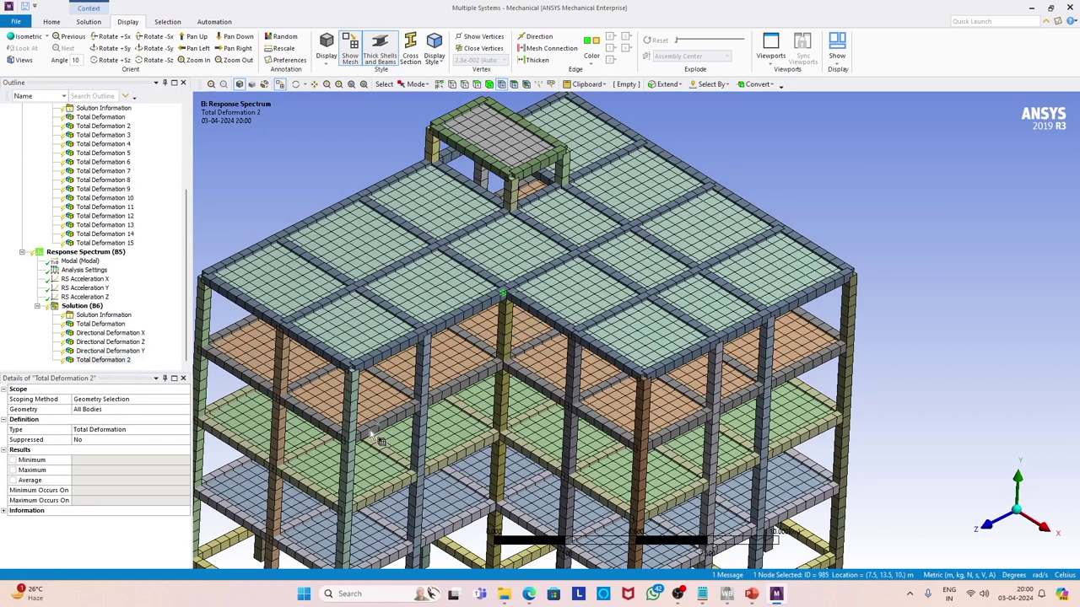
{"action": "left_click", "coordinate": [96, 409]}
{"action": "left_click", "coordinate": [93, 409]}
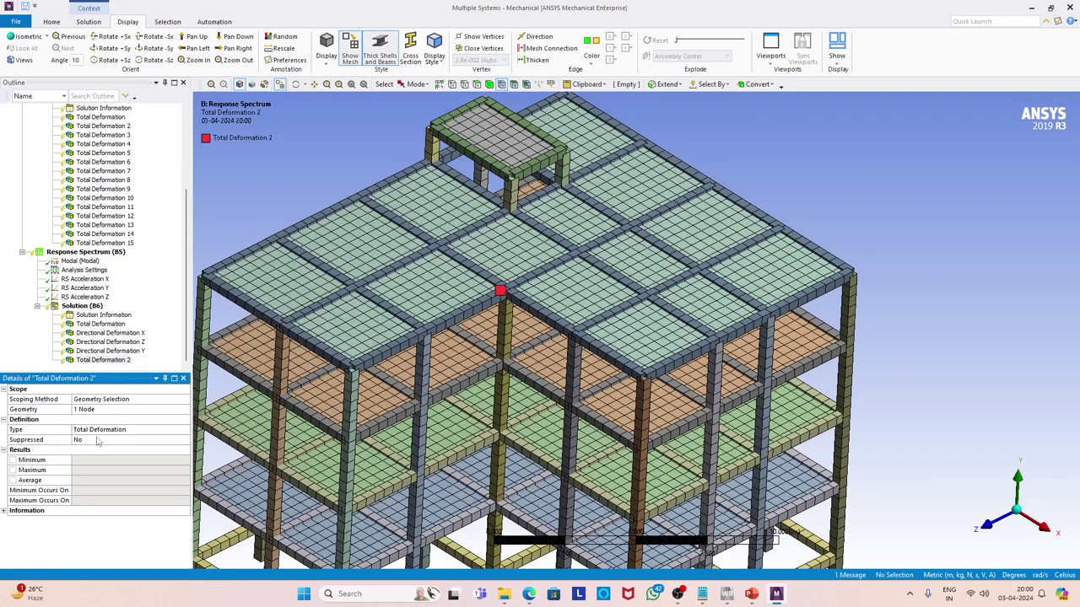
Insert another Directional Deformation result below Total Deformation 2 in the response spectrum solution and rename it Directional Deformation X
{"action": "left_click", "coordinate": [88, 307]}
{"action": "right_click", "coordinate": [88, 307]}
{"action": "mouse_move", "coordinate": [118, 312]}
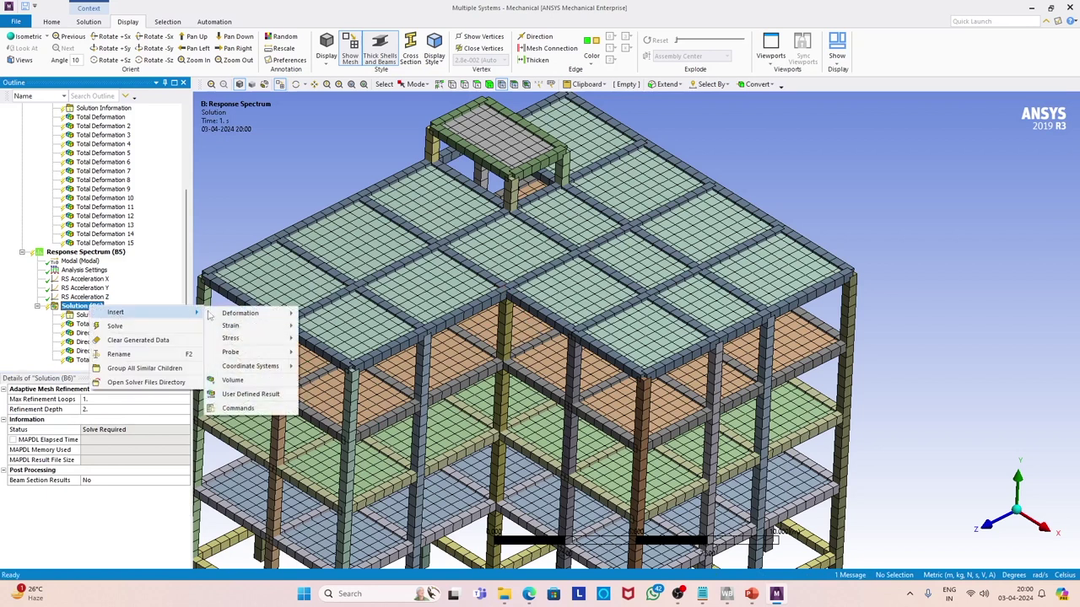
{"action": "mouse_move", "coordinate": [244, 314]}
{"action": "left_click", "coordinate": [332, 327]}
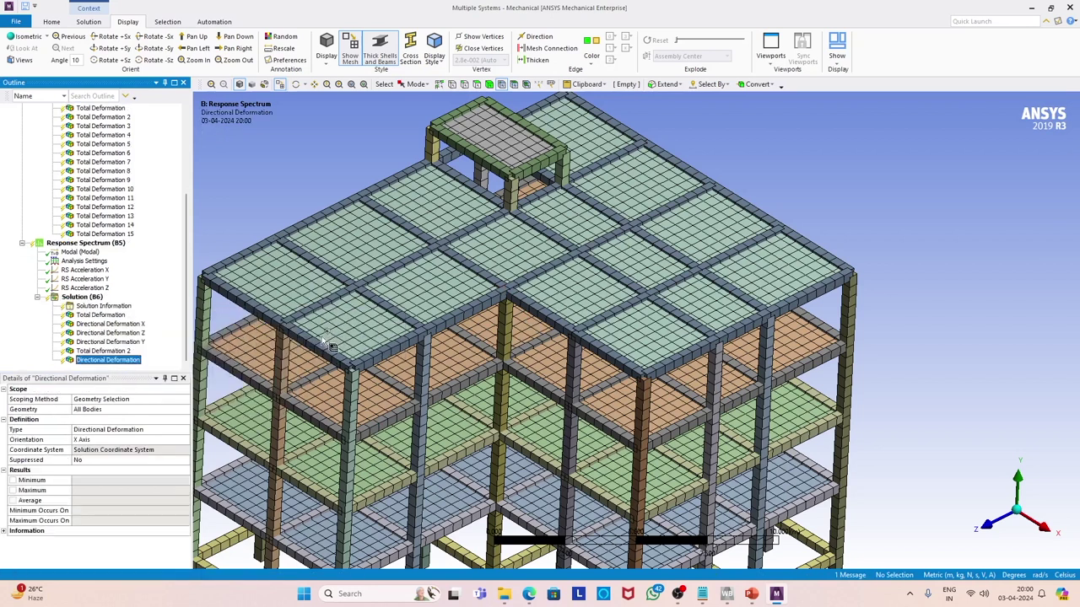
{"action": "left_click", "coordinate": [131, 361]}
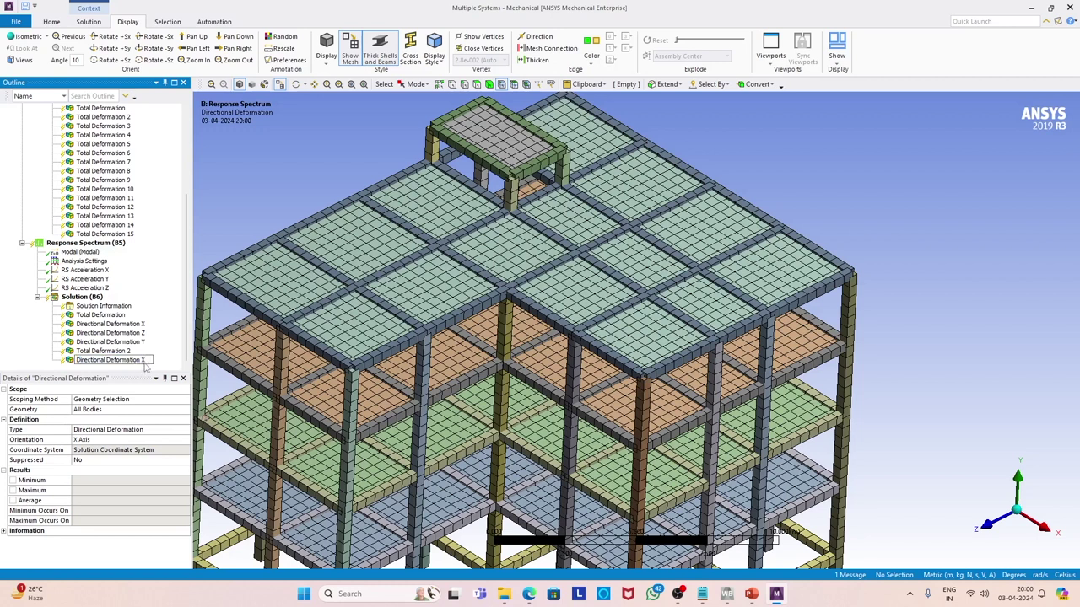
{"action": "type", "text": "X"}
{"action": "key", "text": "Return"}
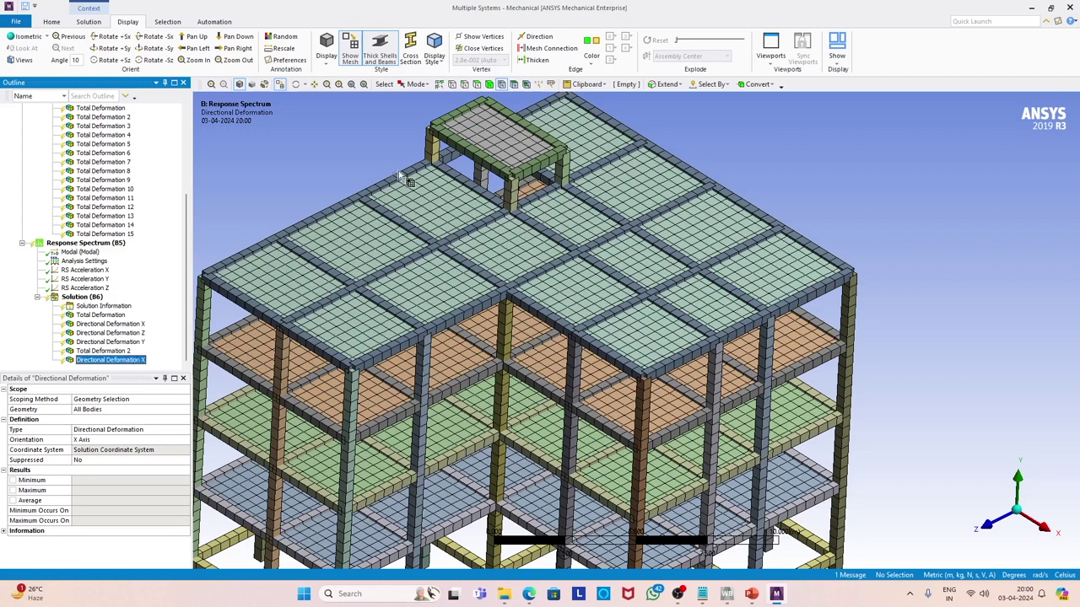
Scope the new Directional Deformation X result to the mesh node at the roof slab's inner corner and select that result in the outline
{"action": "left_click", "coordinate": [508, 297]}
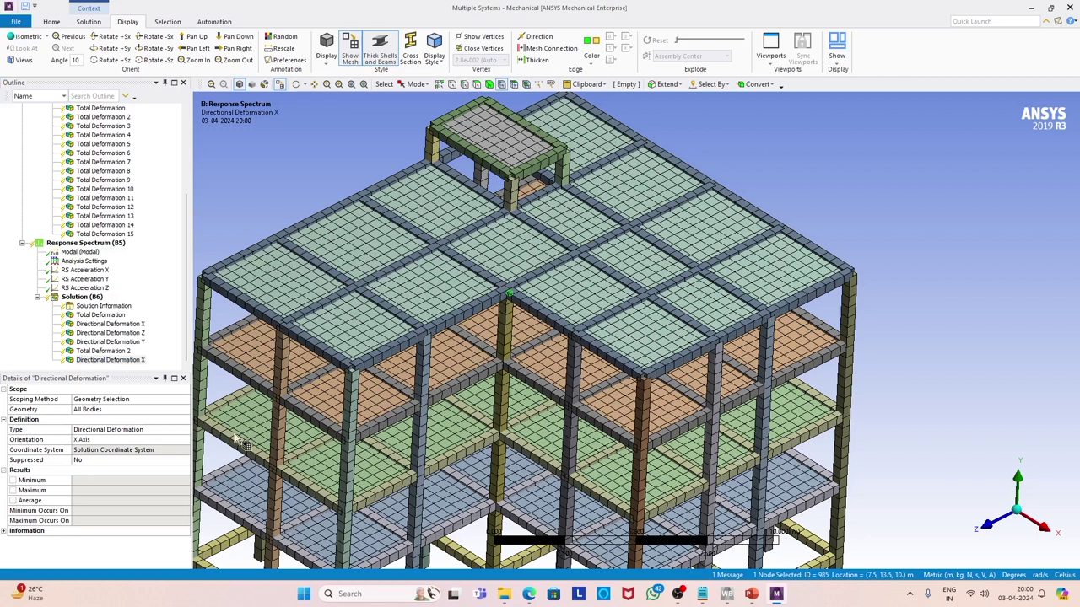
{"action": "left_click", "coordinate": [93, 410]}
{"action": "left_click", "coordinate": [98, 410]}
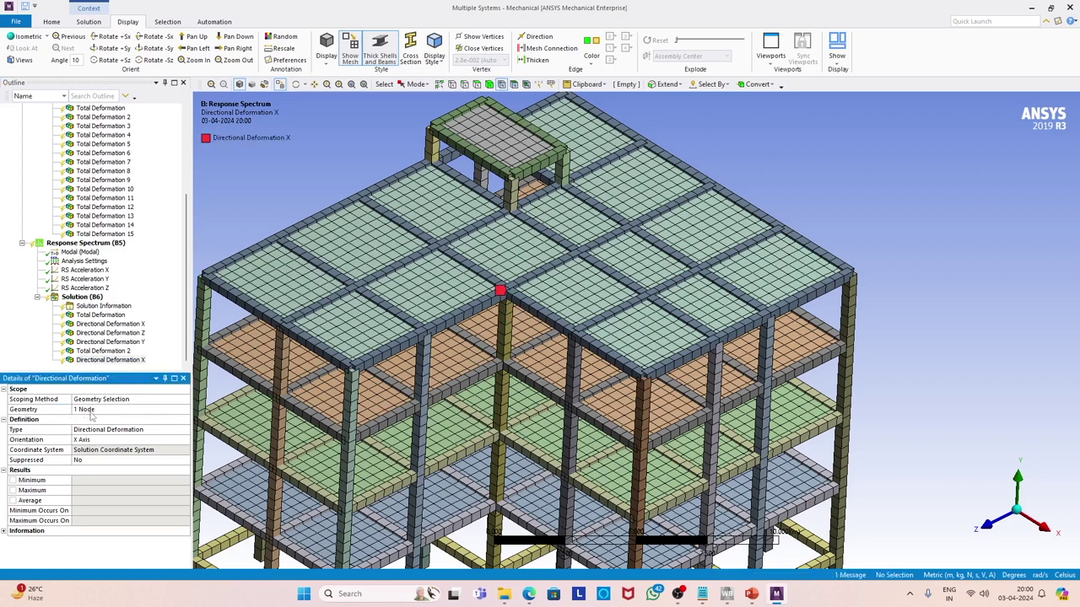
{"action": "left_click", "coordinate": [101, 351]}
{"action": "left_click", "coordinate": [104, 362]}
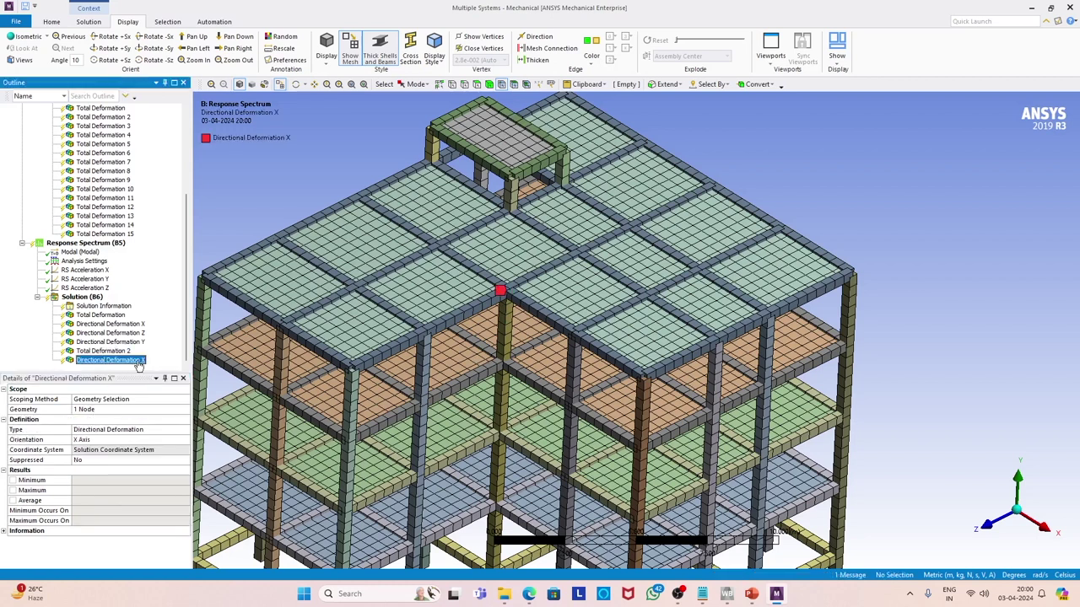
Duplicate the inner-corner Directional Deformation X result, rename the copy Directional Deformation Y and set its orientation to Y Axis
{"action": "right_click", "coordinate": [105, 362]}
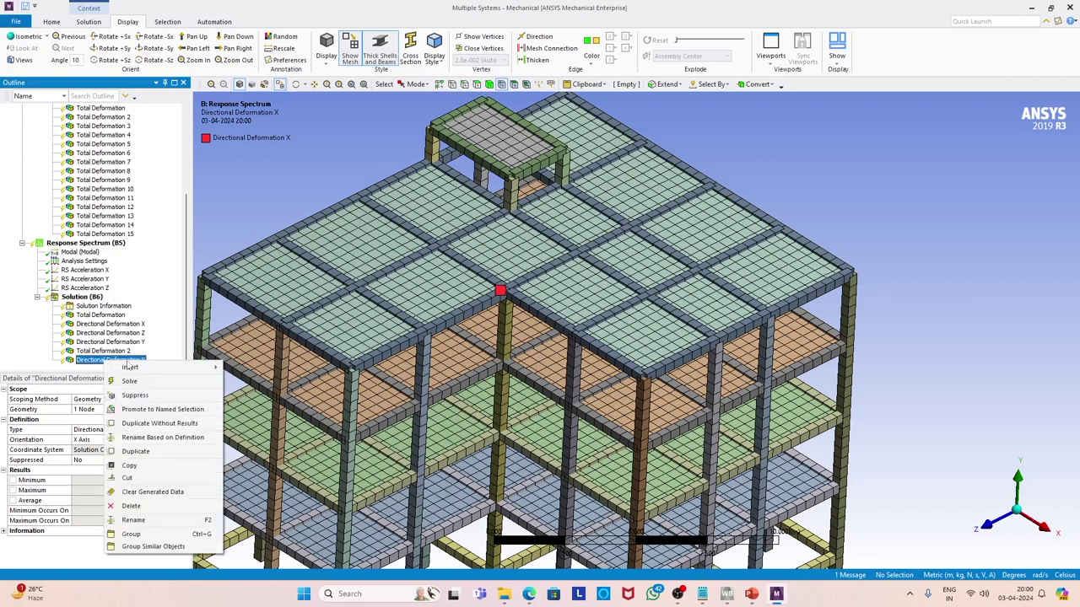
{"action": "left_click", "coordinate": [135, 452]}
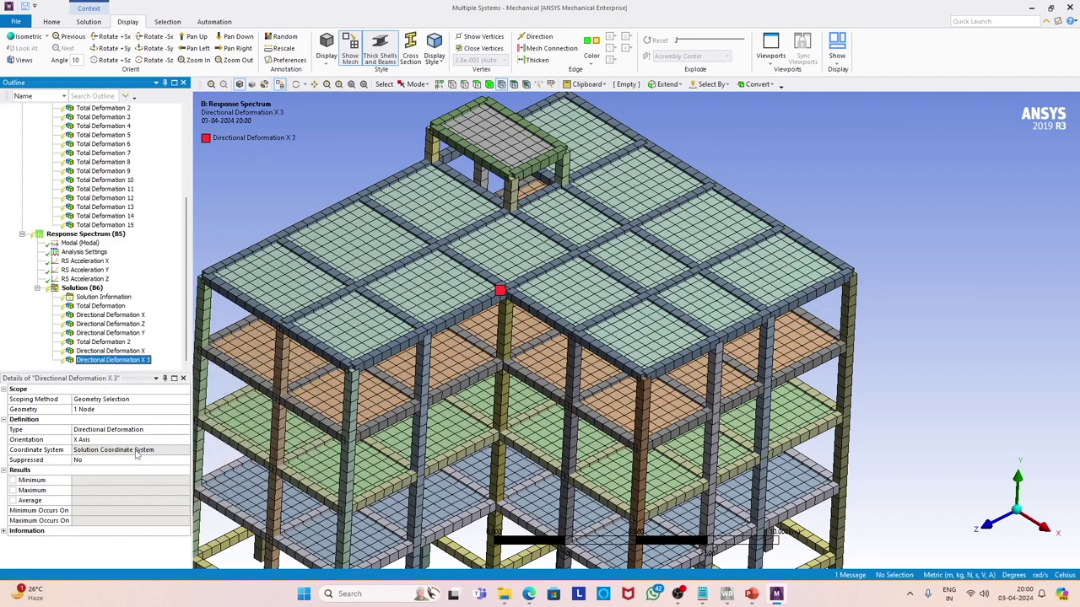
{"action": "left_click", "coordinate": [152, 361]}
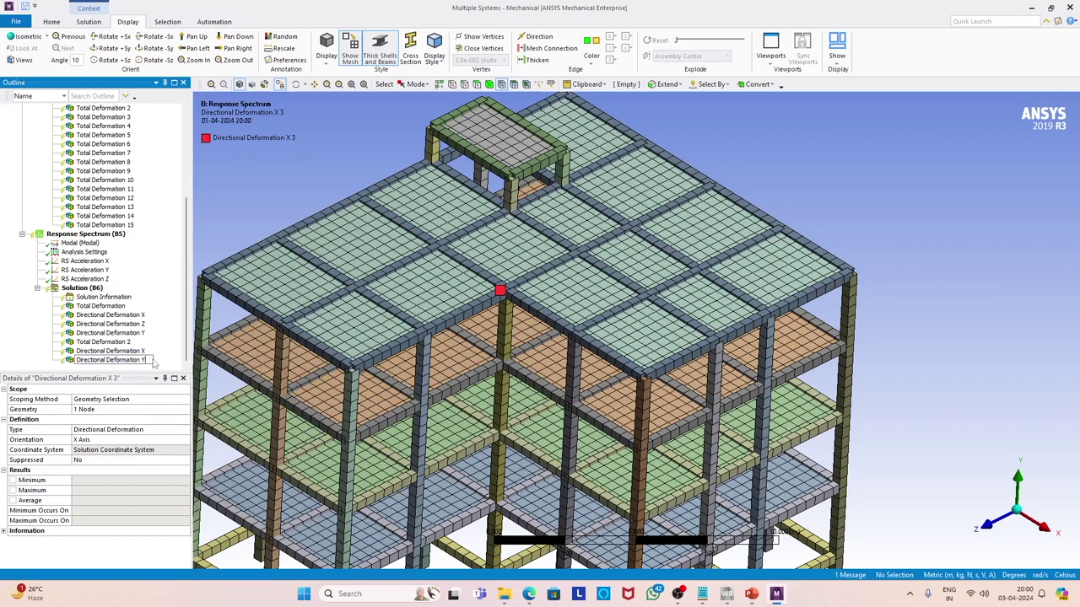
{"action": "key", "text": "Return"}
{"action": "left_click", "coordinate": [169, 439]}
{"action": "left_click", "coordinate": [185, 440]}
{"action": "left_click", "coordinate": [158, 459]}
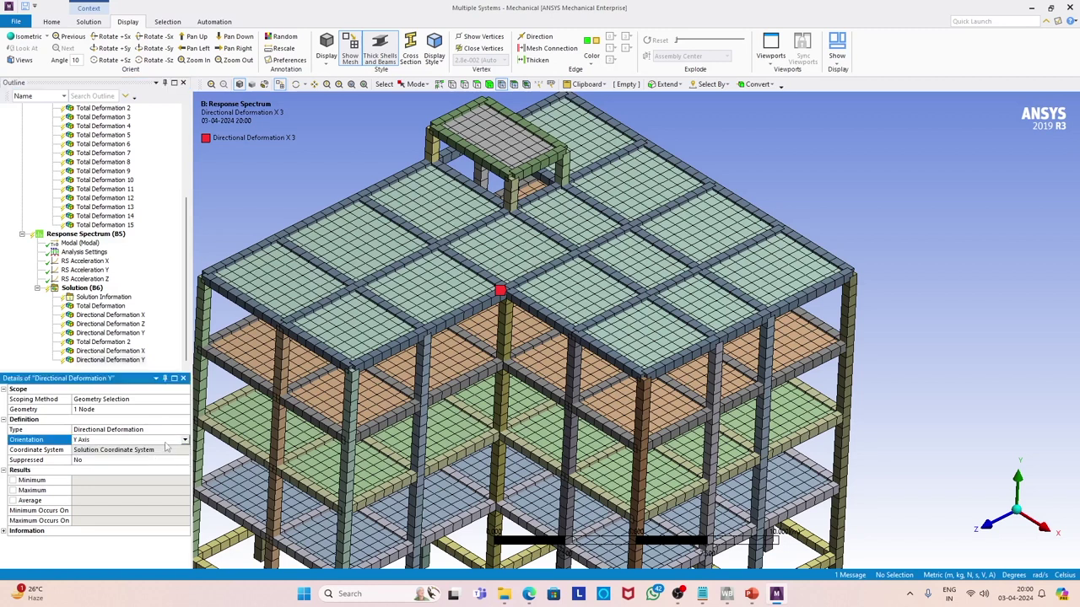
Duplicate the new Directional Deformation Y result, rename the copy Directional Deformation Z and set its orientation to Z Axis
{"action": "left_click", "coordinate": [125, 360]}
{"action": "right_click", "coordinate": [125, 360]}
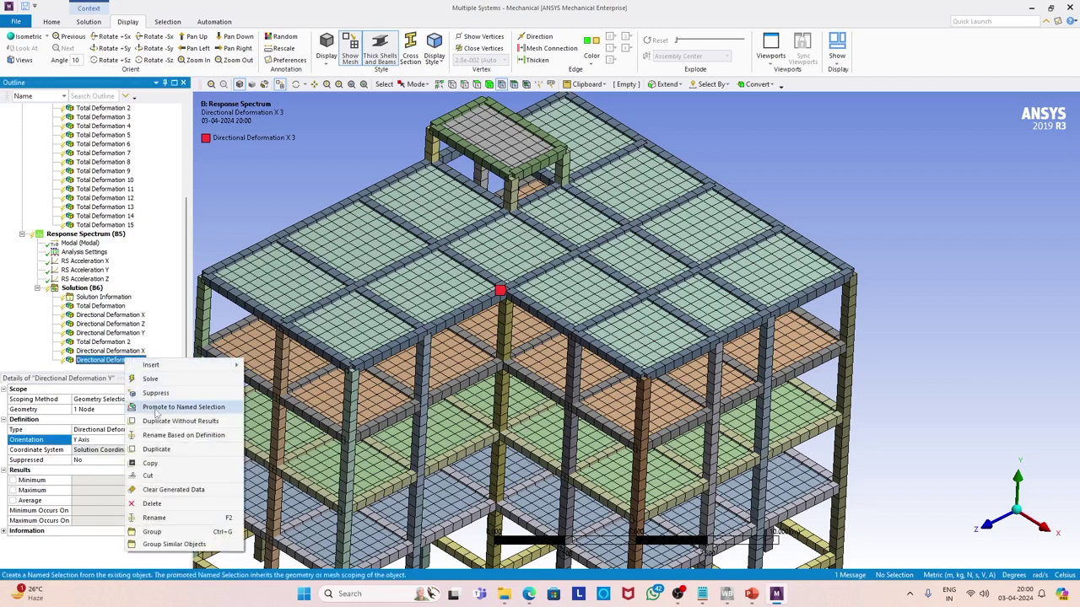
{"action": "left_click", "coordinate": [166, 453]}
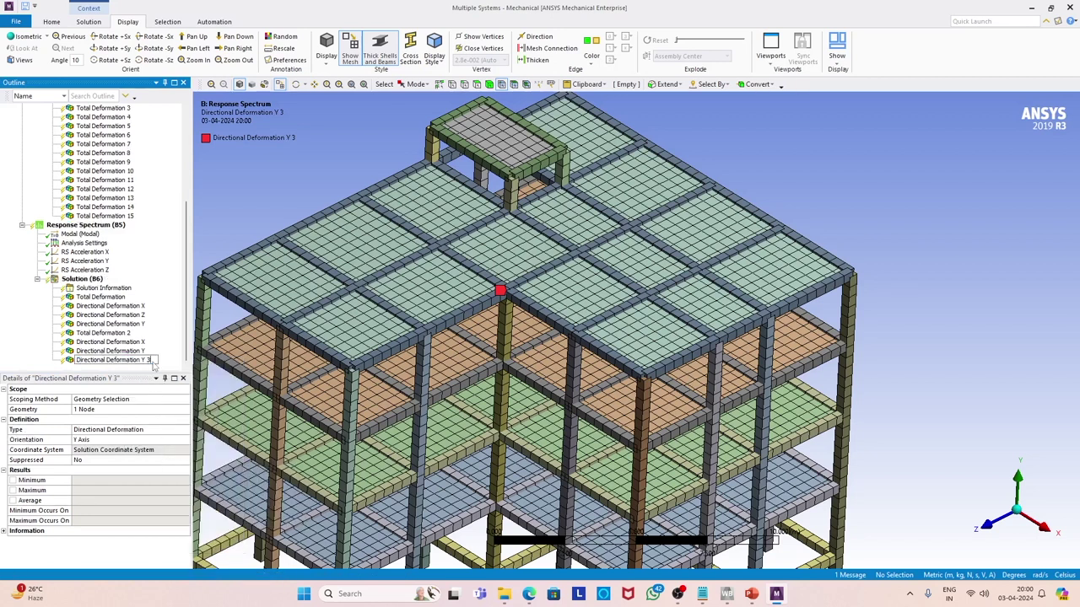
{"action": "key", "text": "BackSpace"}
{"action": "type", "text": "Z"}
{"action": "key", "text": "Return"}
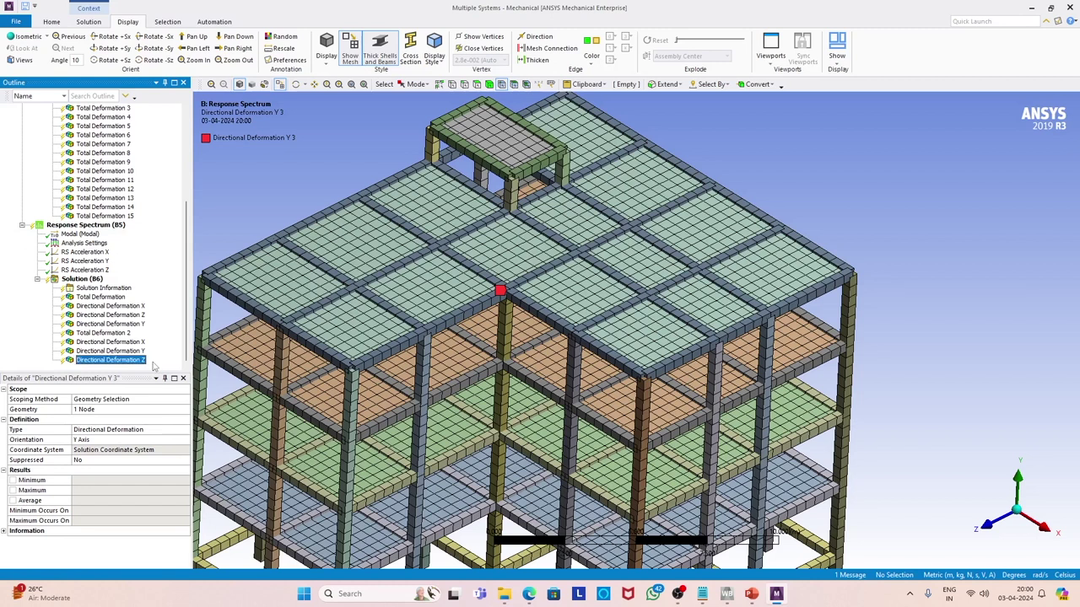
{"action": "left_click", "coordinate": [164, 440]}
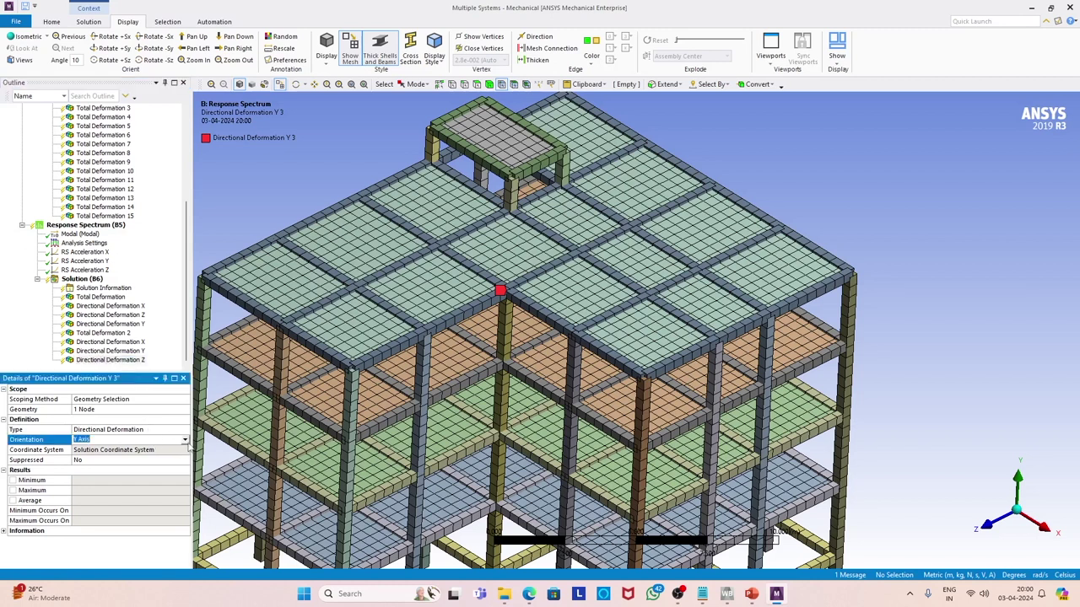
{"action": "left_click", "coordinate": [185, 440]}
{"action": "left_click", "coordinate": [154, 465]}
Solve the response spectrum solution to evaluate all the total and directional deformation results
{"action": "left_click", "coordinate": [98, 280]}
{"action": "right_click", "coordinate": [100, 281]}
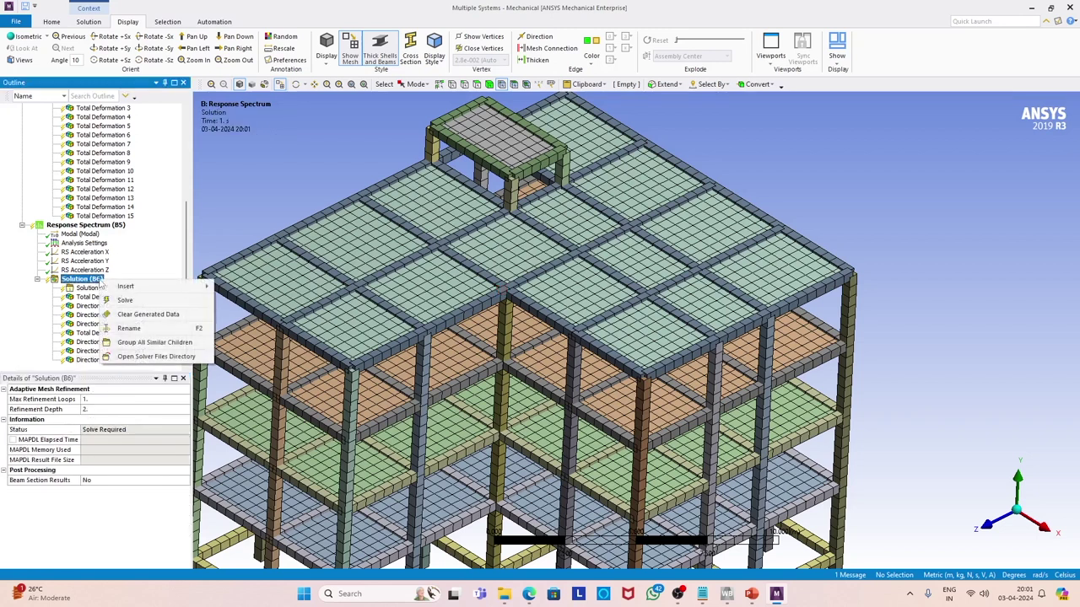
{"action": "left_click", "coordinate": [124, 301]}
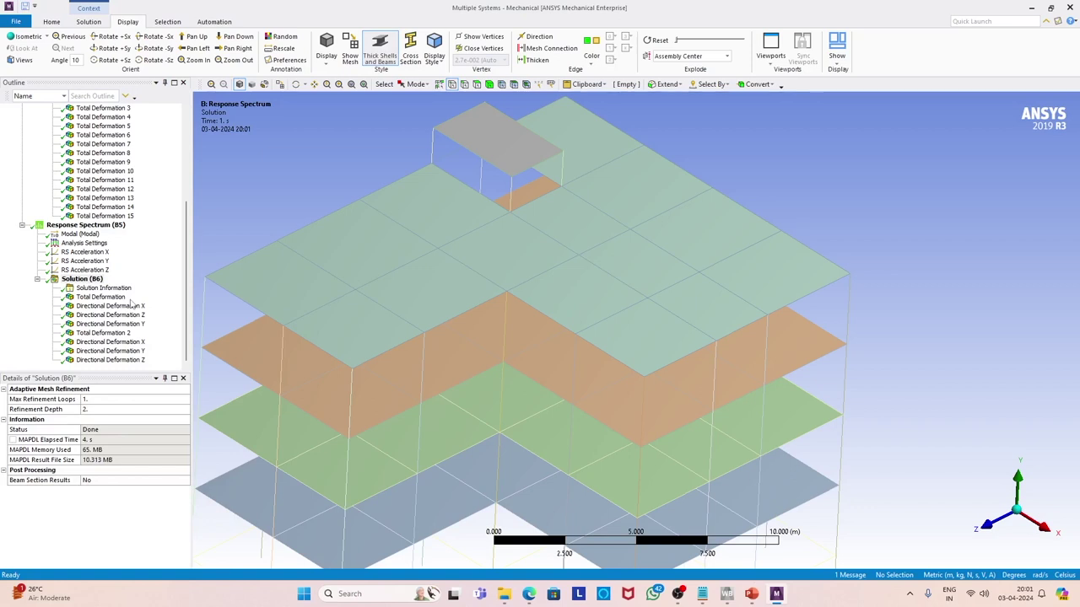
Examine the first Total Deformation result and the X, Z and Y directional deformation results listed directly below it
{"action": "middle_click_drag", "start_coordinate": [320, 354], "coordinate": [329, 348]}
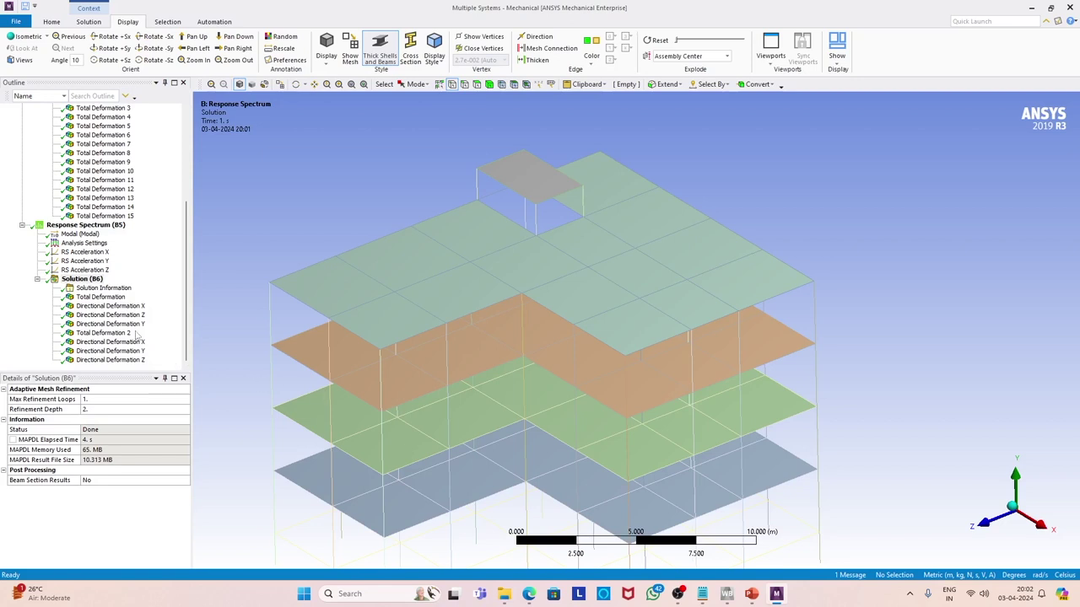
{"action": "left_click", "coordinate": [103, 298]}
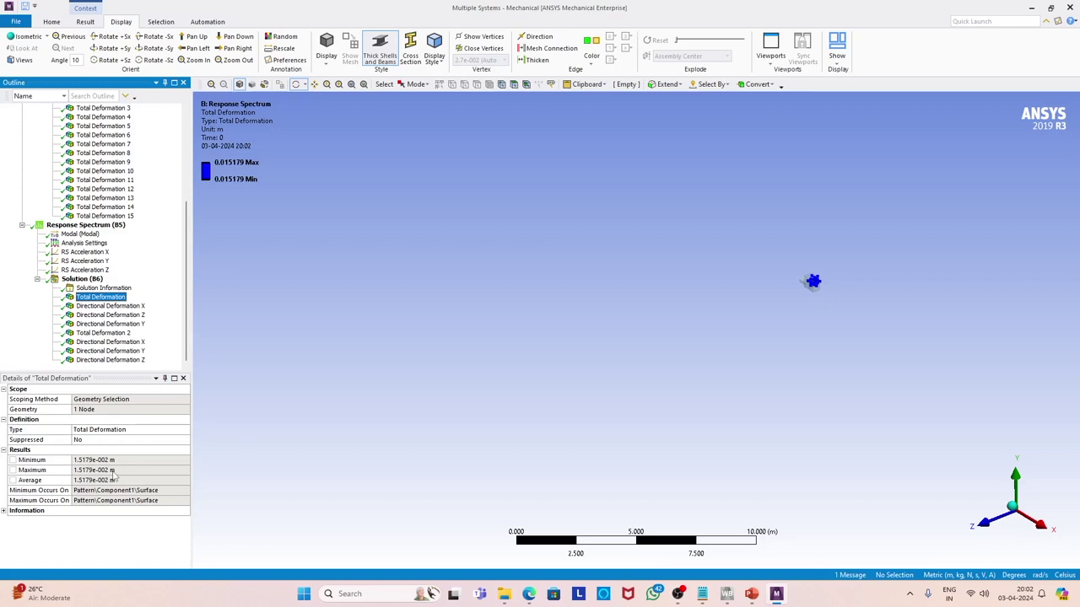
{"action": "left_click", "coordinate": [135, 306]}
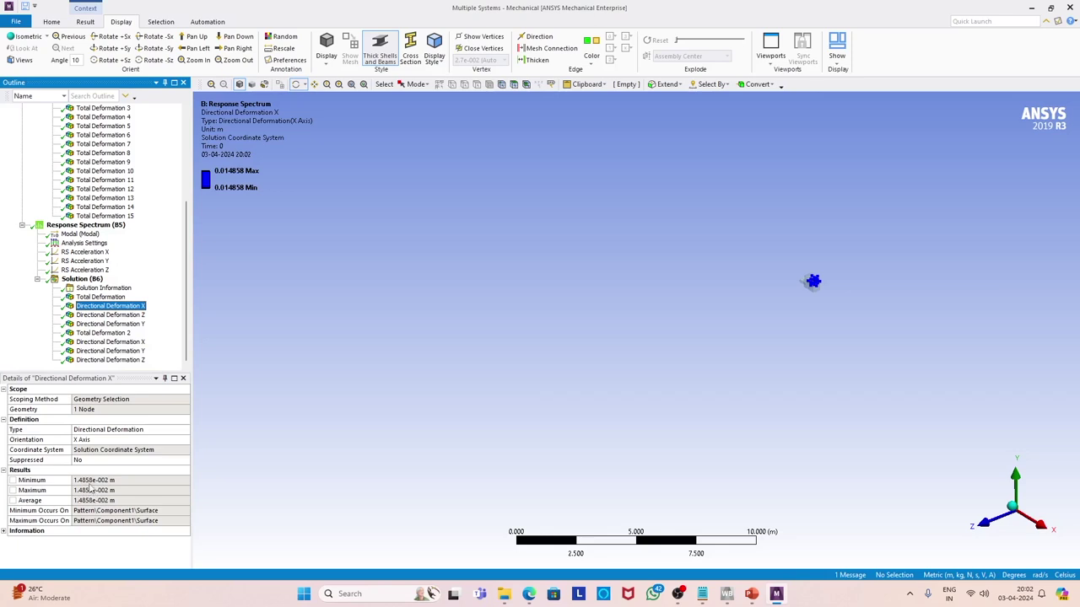
{"action": "left_click", "coordinate": [139, 317]}
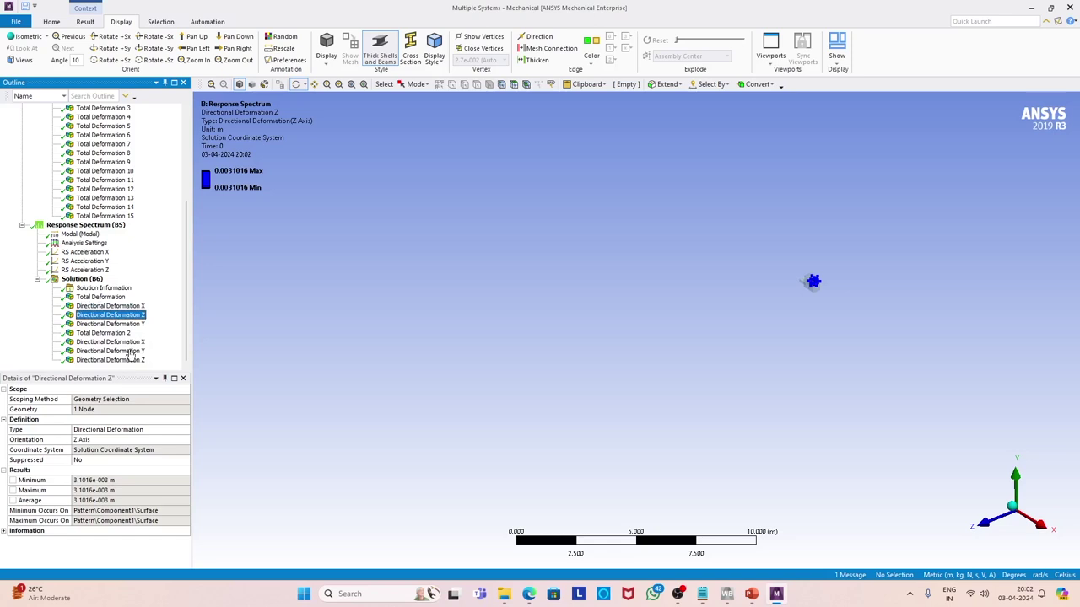
{"action": "left_click", "coordinate": [135, 325]}
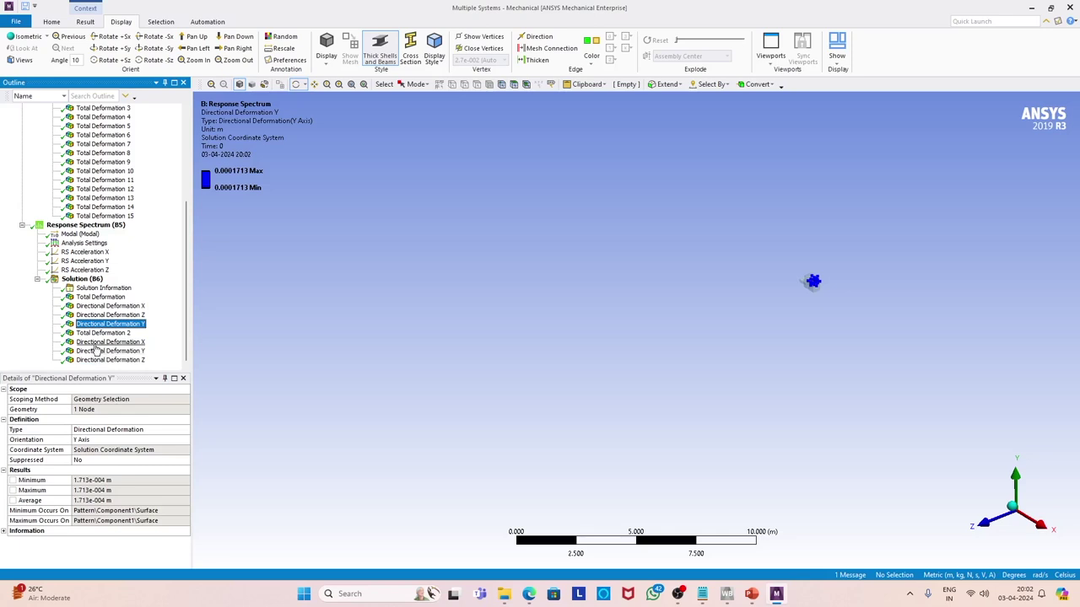
Examine Total Deformation 2 and the X, Y and Z directional deformations at the roof's inner-corner node, and return to the solution's building view
{"action": "left_click", "coordinate": [101, 339]}
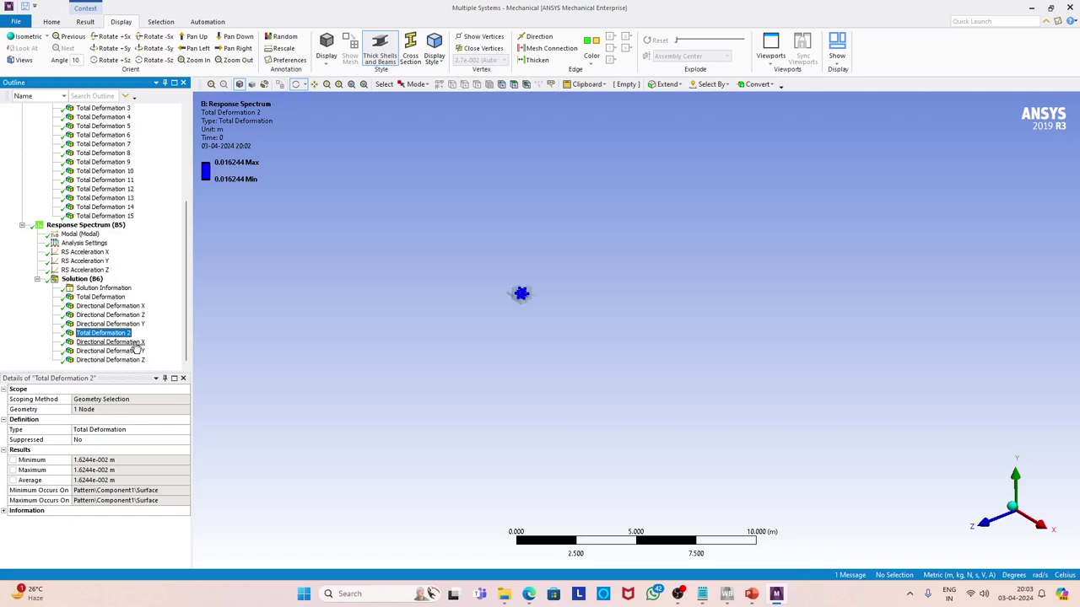
{"action": "left_click", "coordinate": [126, 341]}
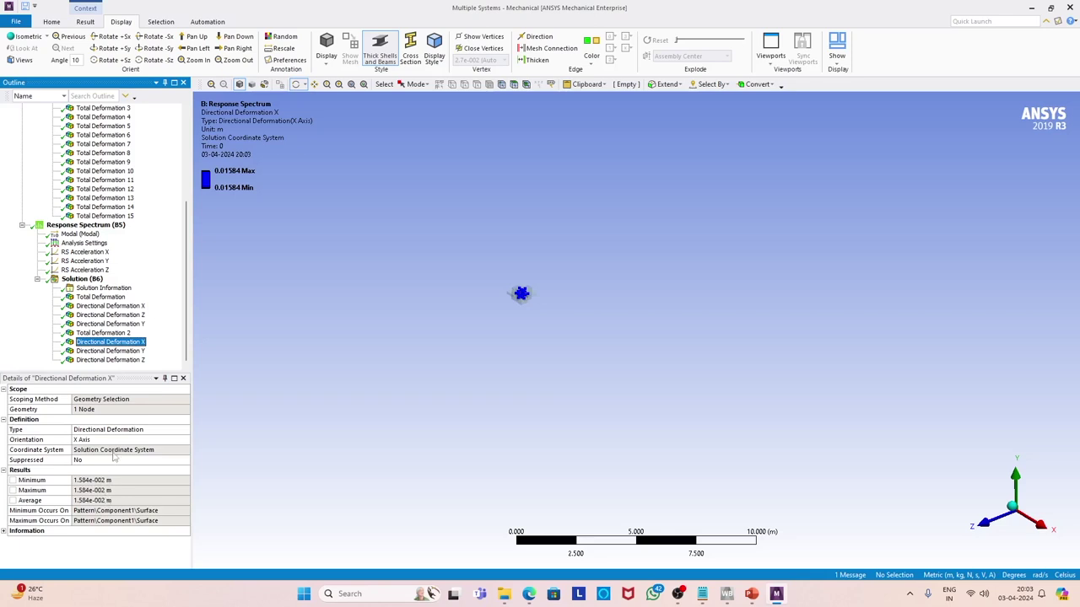
{"action": "left_click", "coordinate": [138, 352]}
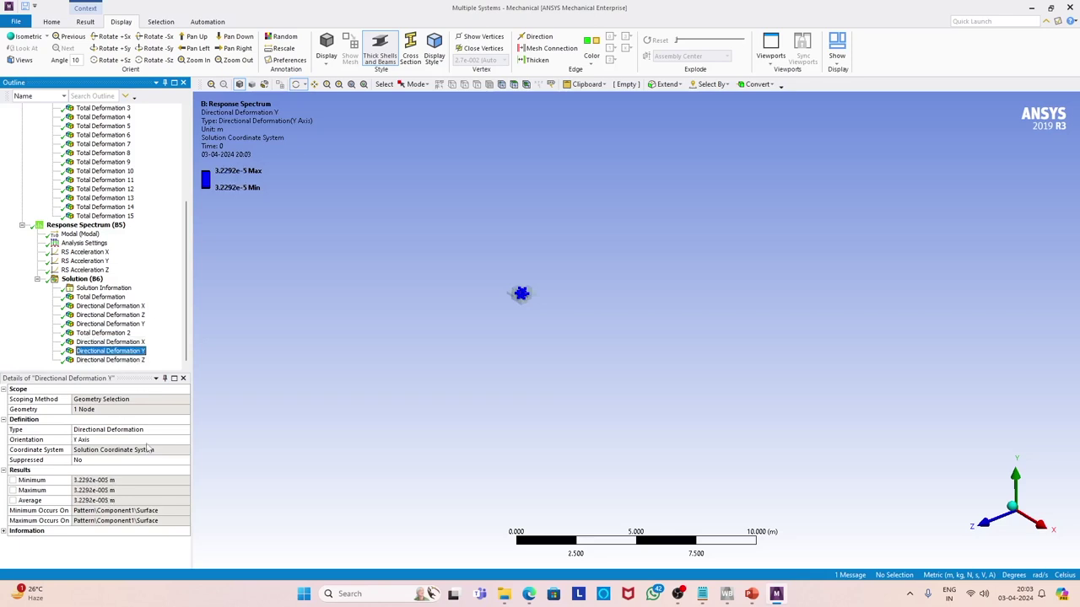
{"action": "left_click", "coordinate": [134, 361]}
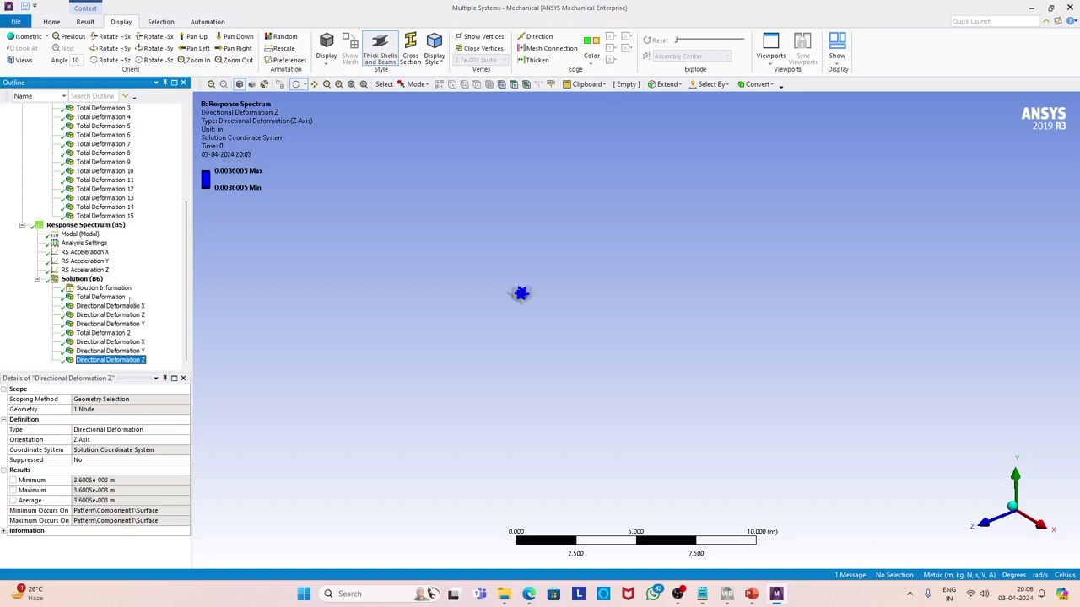
{"action": "left_click", "coordinate": [82, 278]}
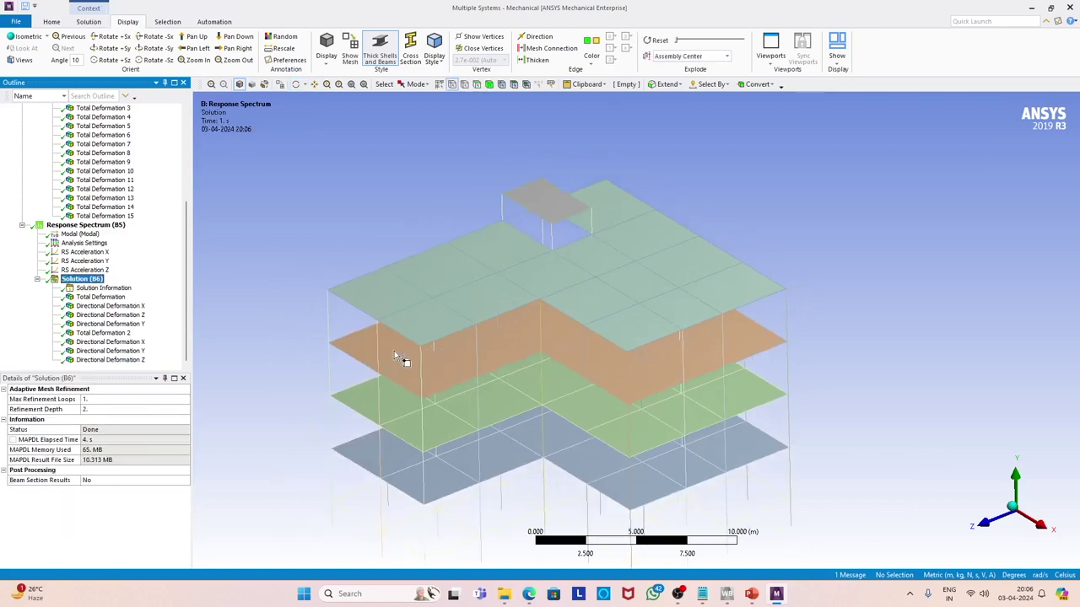
{"action": "middle_click_drag", "start_coordinate": [402, 358], "coordinate": [386, 371]}
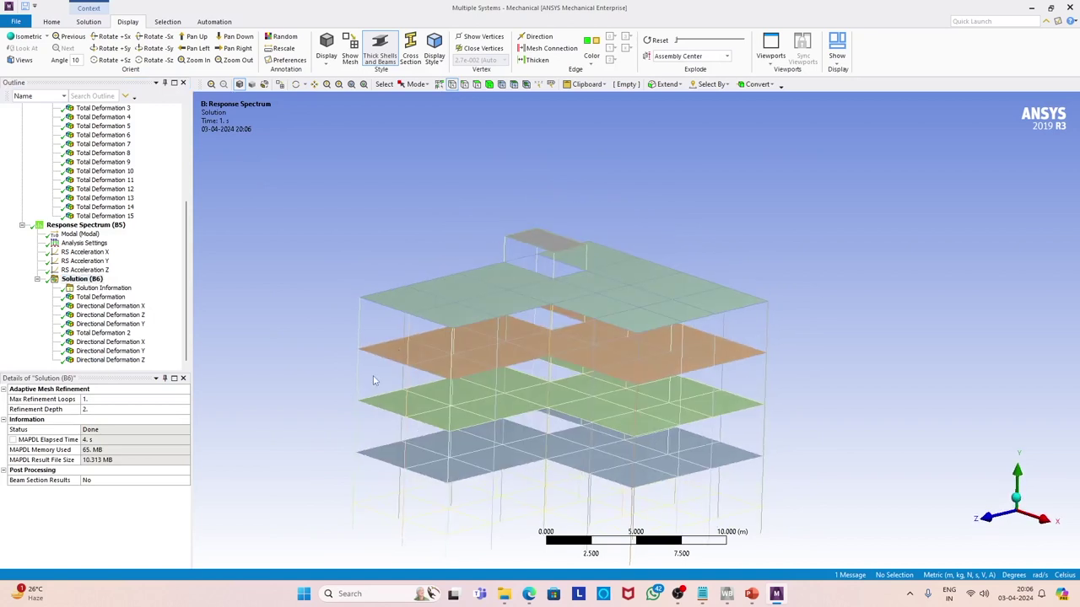